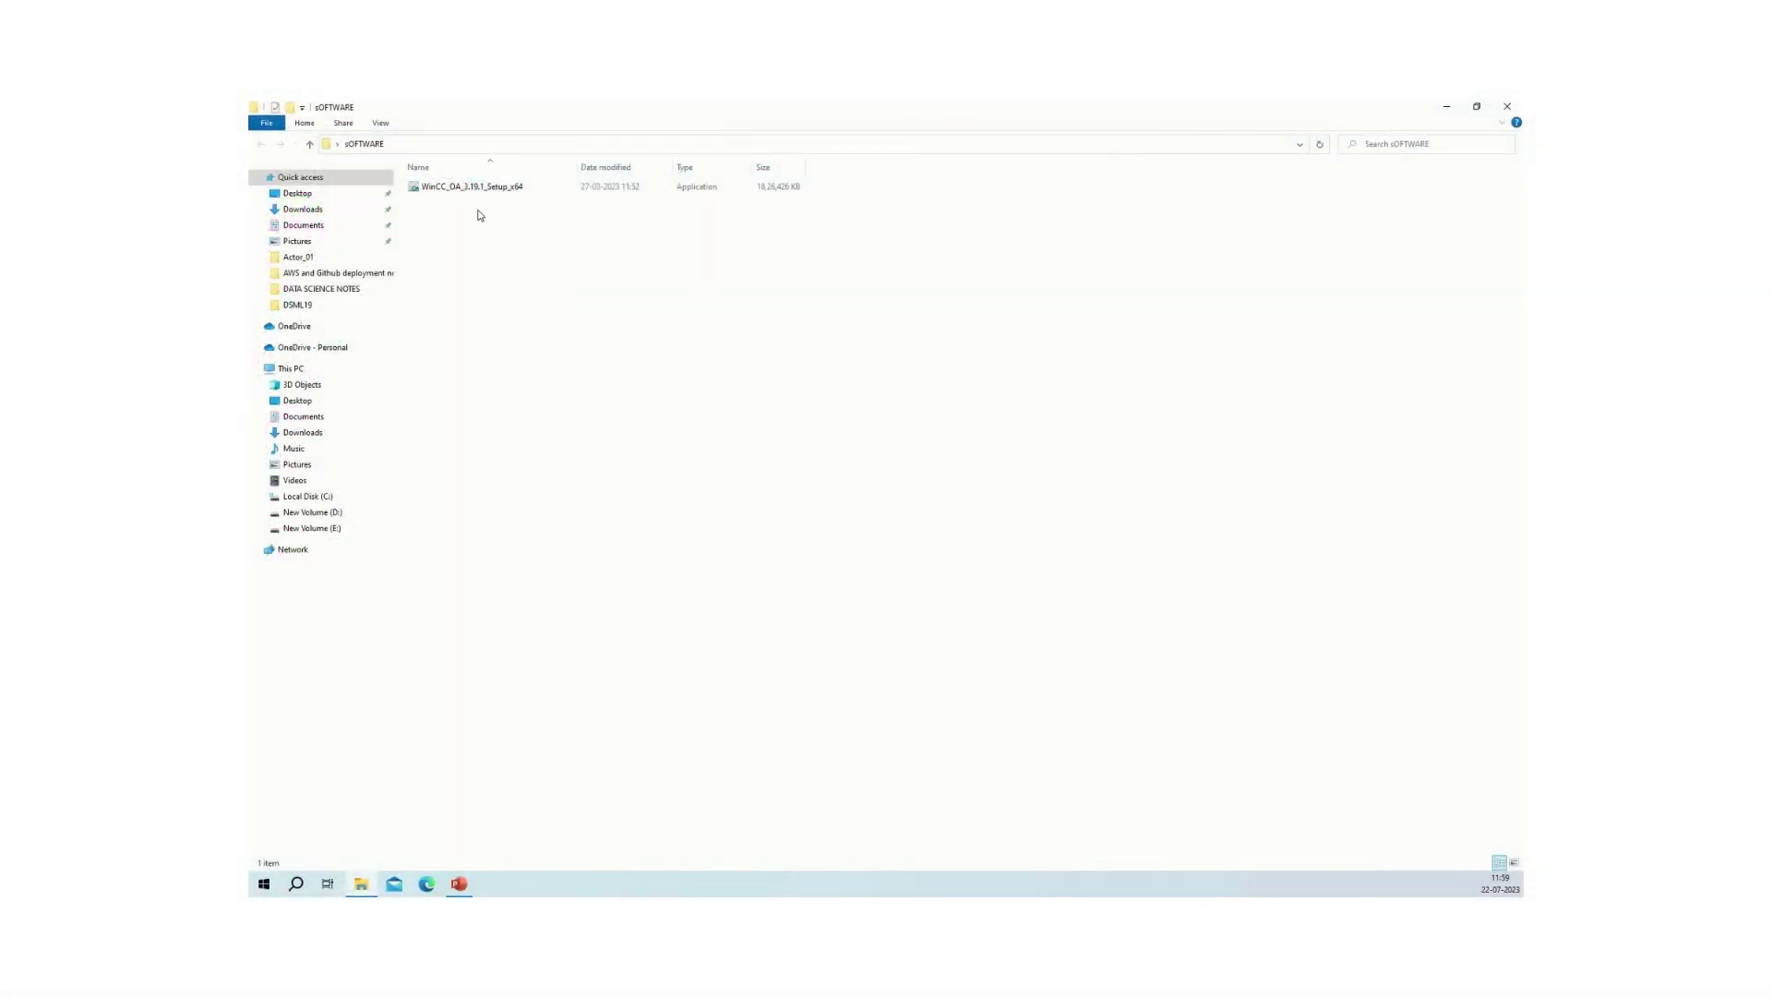
Examine the version, modification date and size in the detailed properties of WinCC_OA_3.19.1_Setup_x64, and close them without changes
click(502, 190)
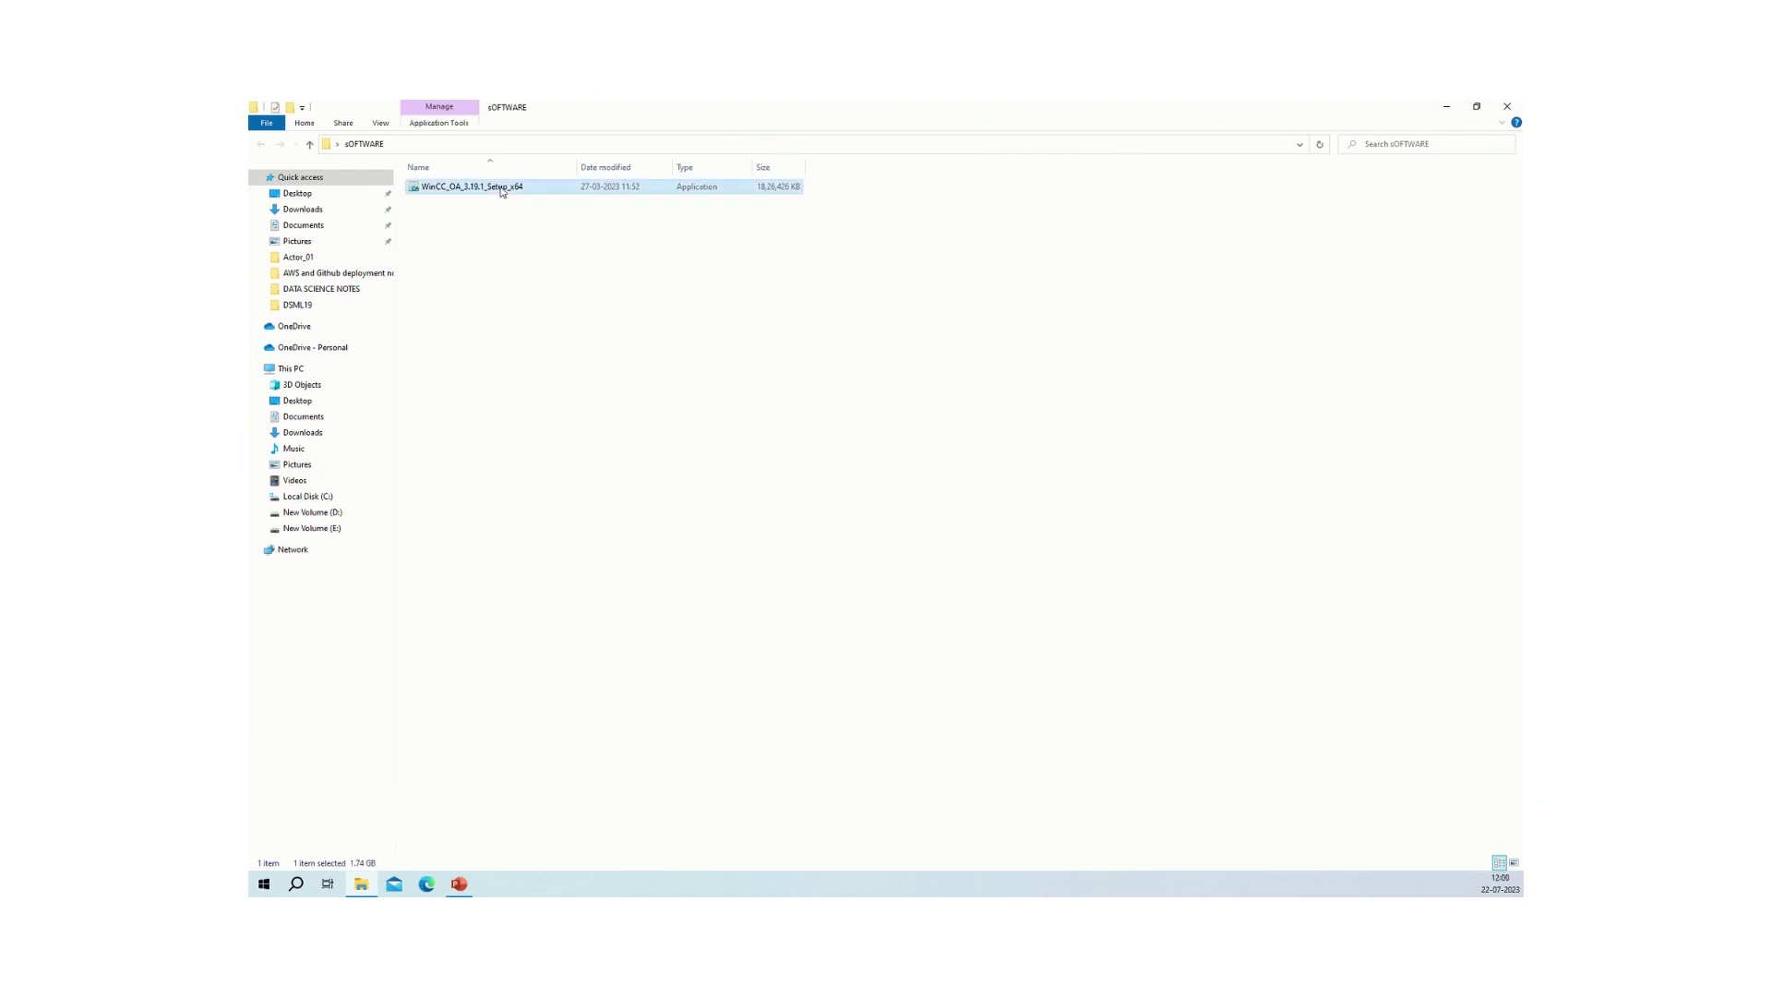
right_click(502, 191)
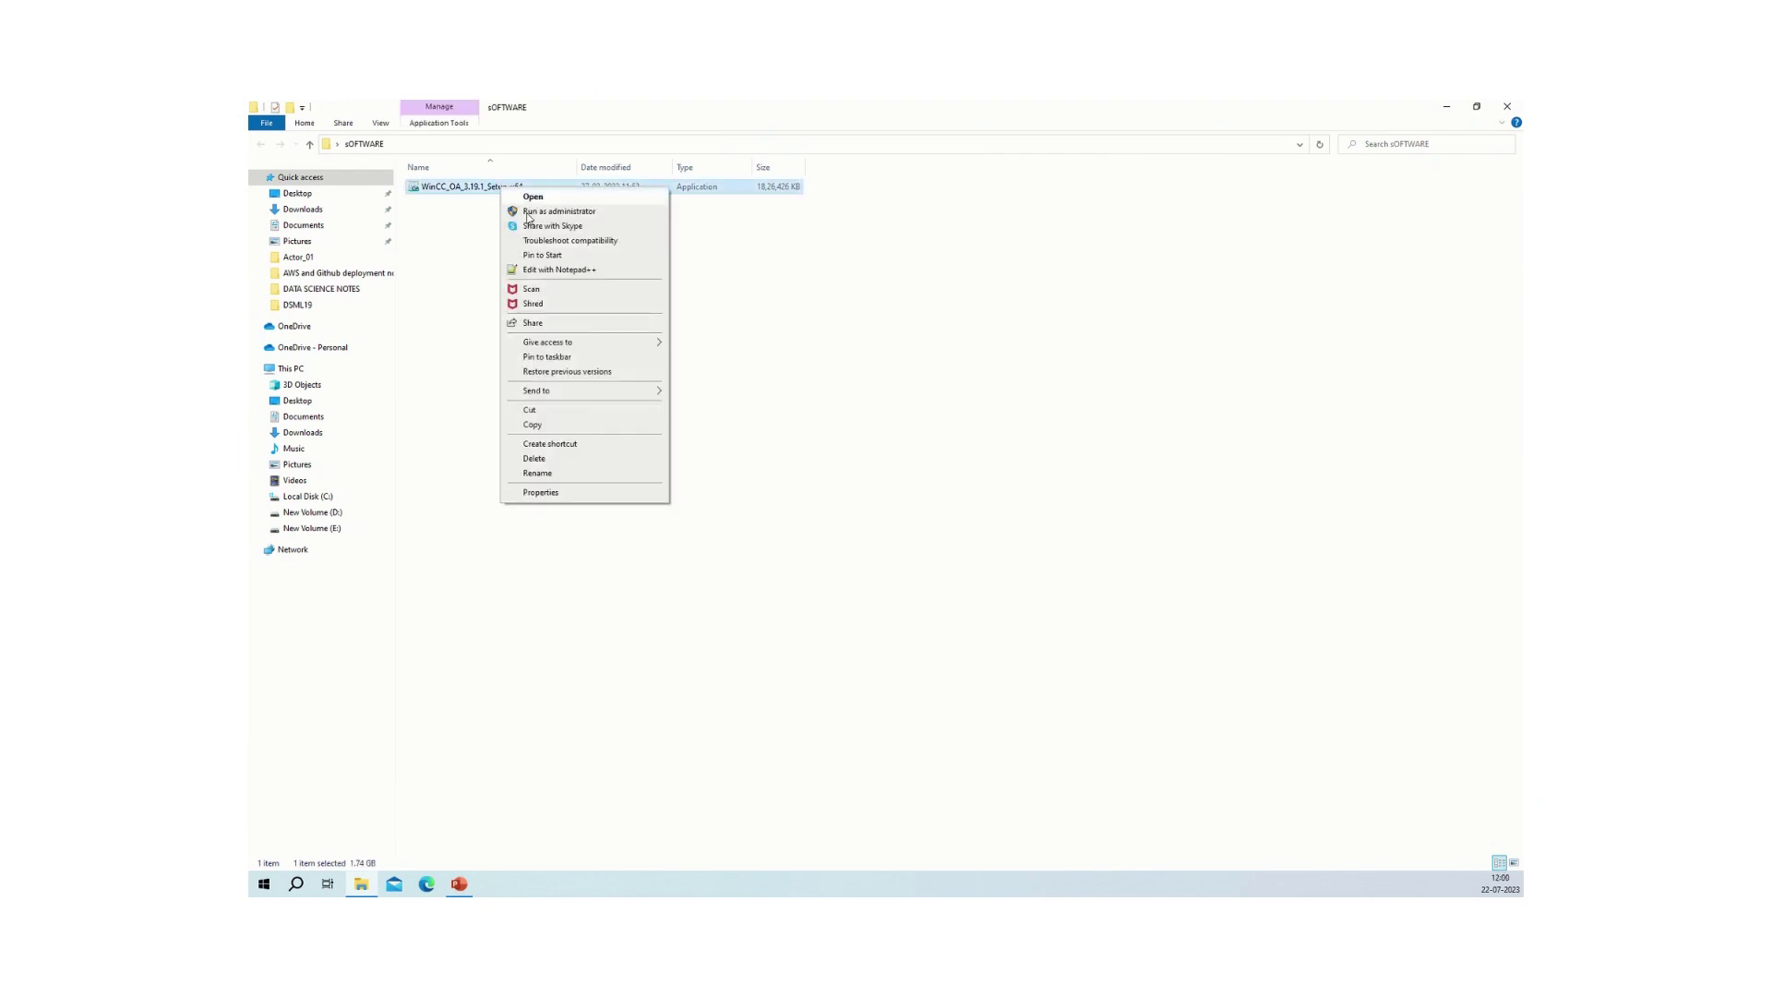
click(539, 493)
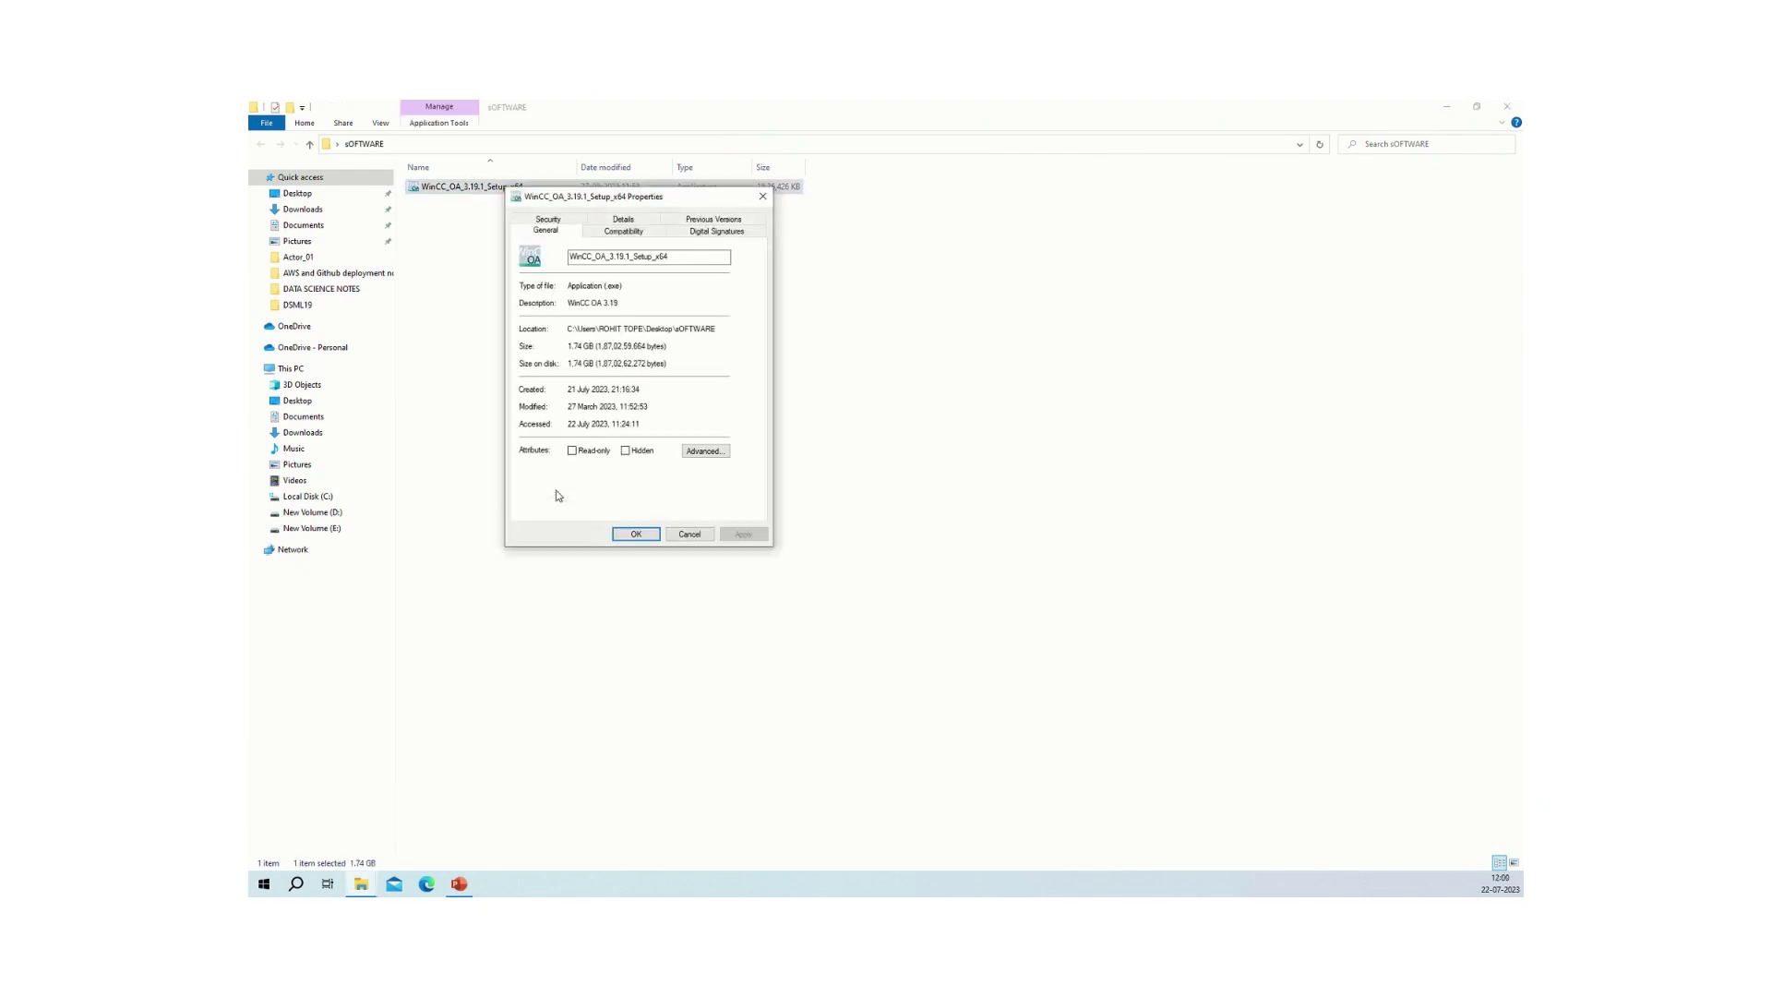
click(626, 222)
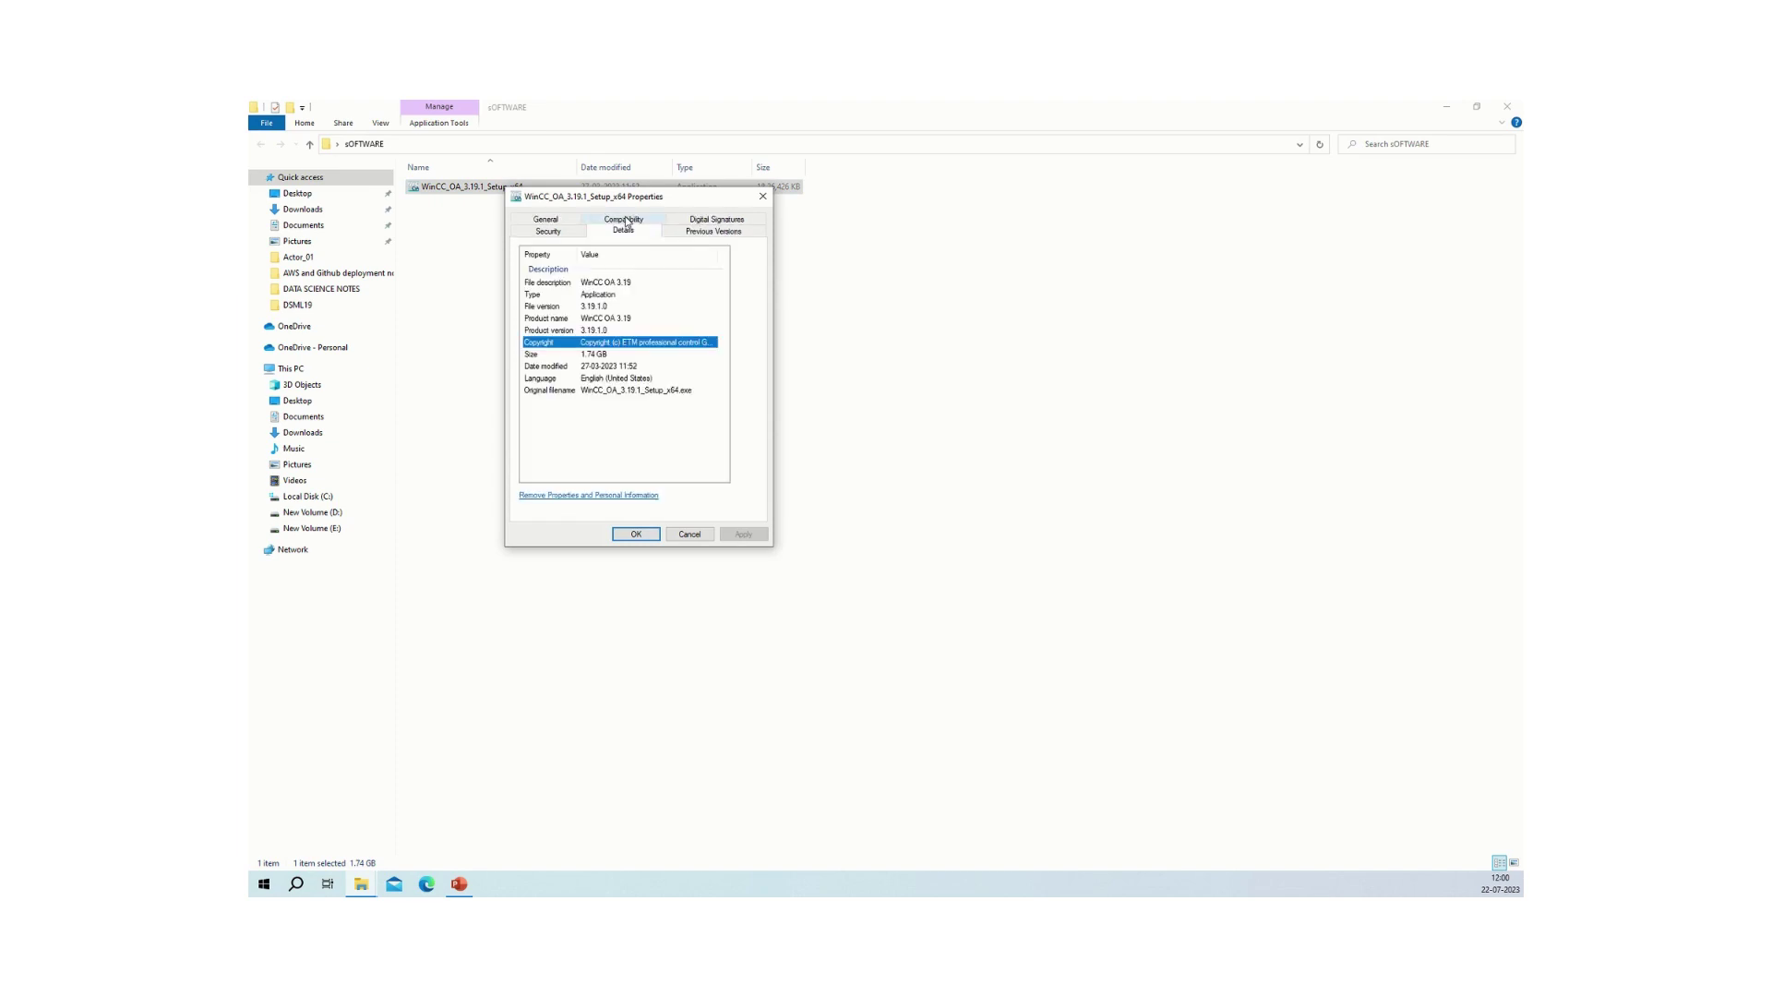
click(600, 331)
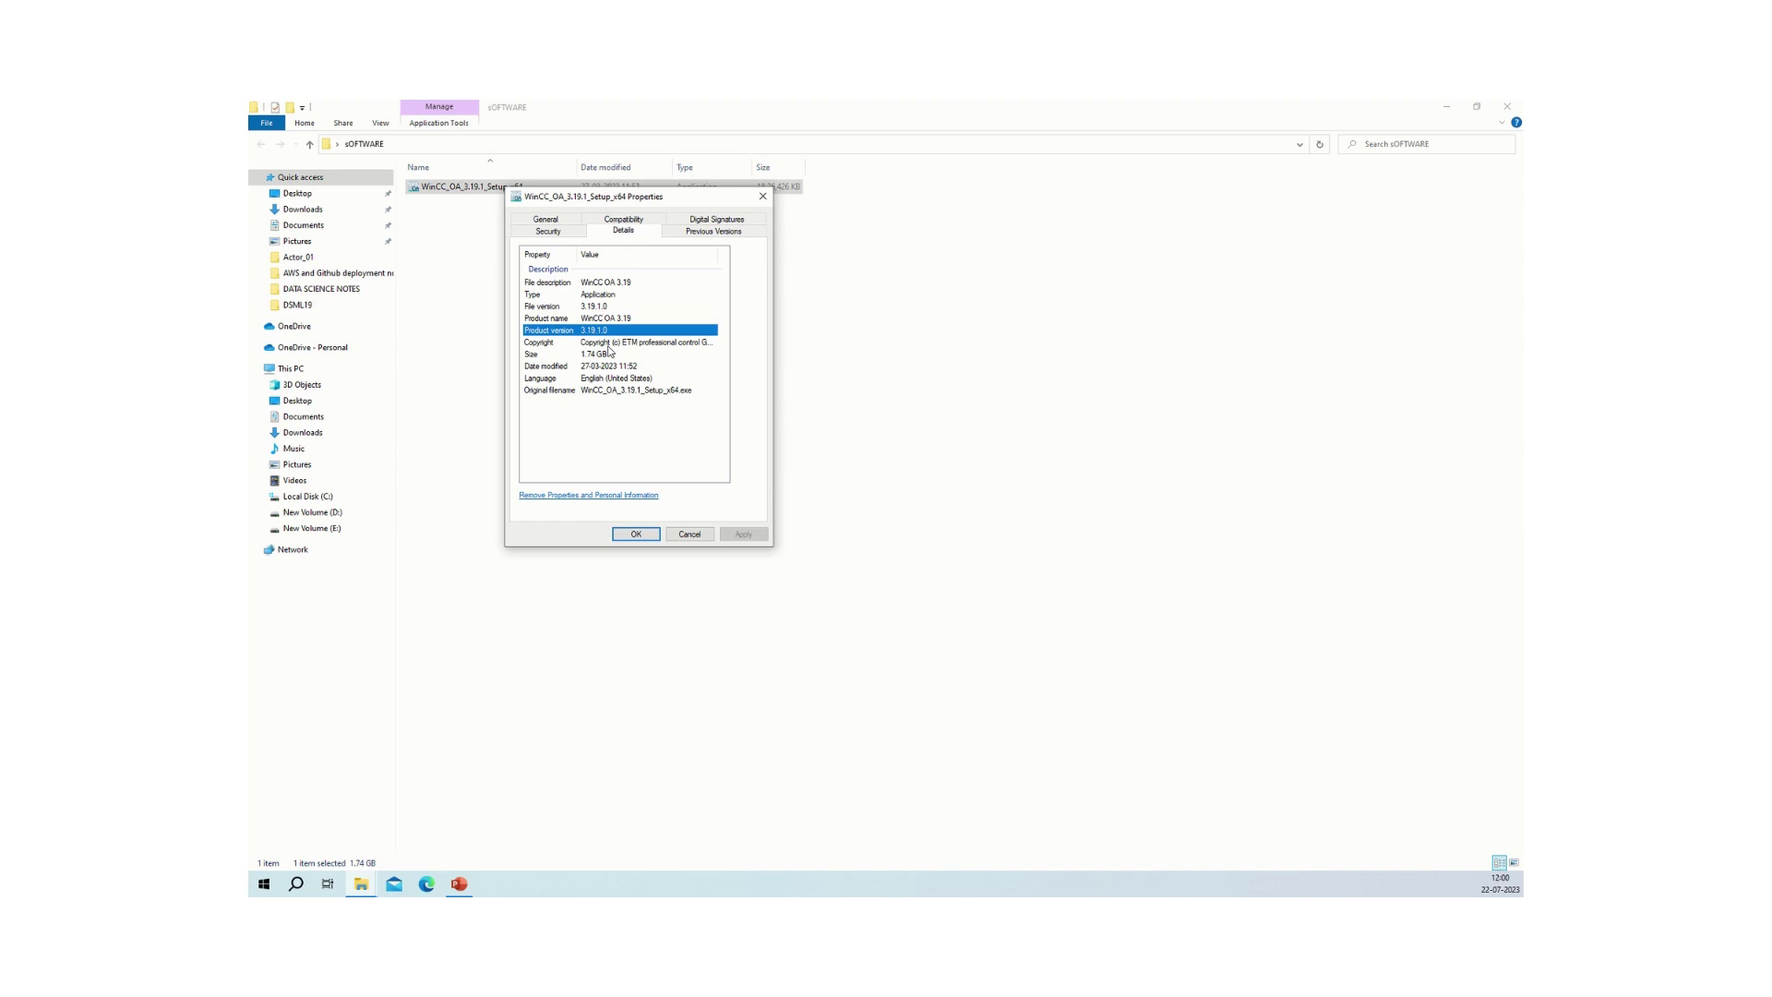
click(598, 366)
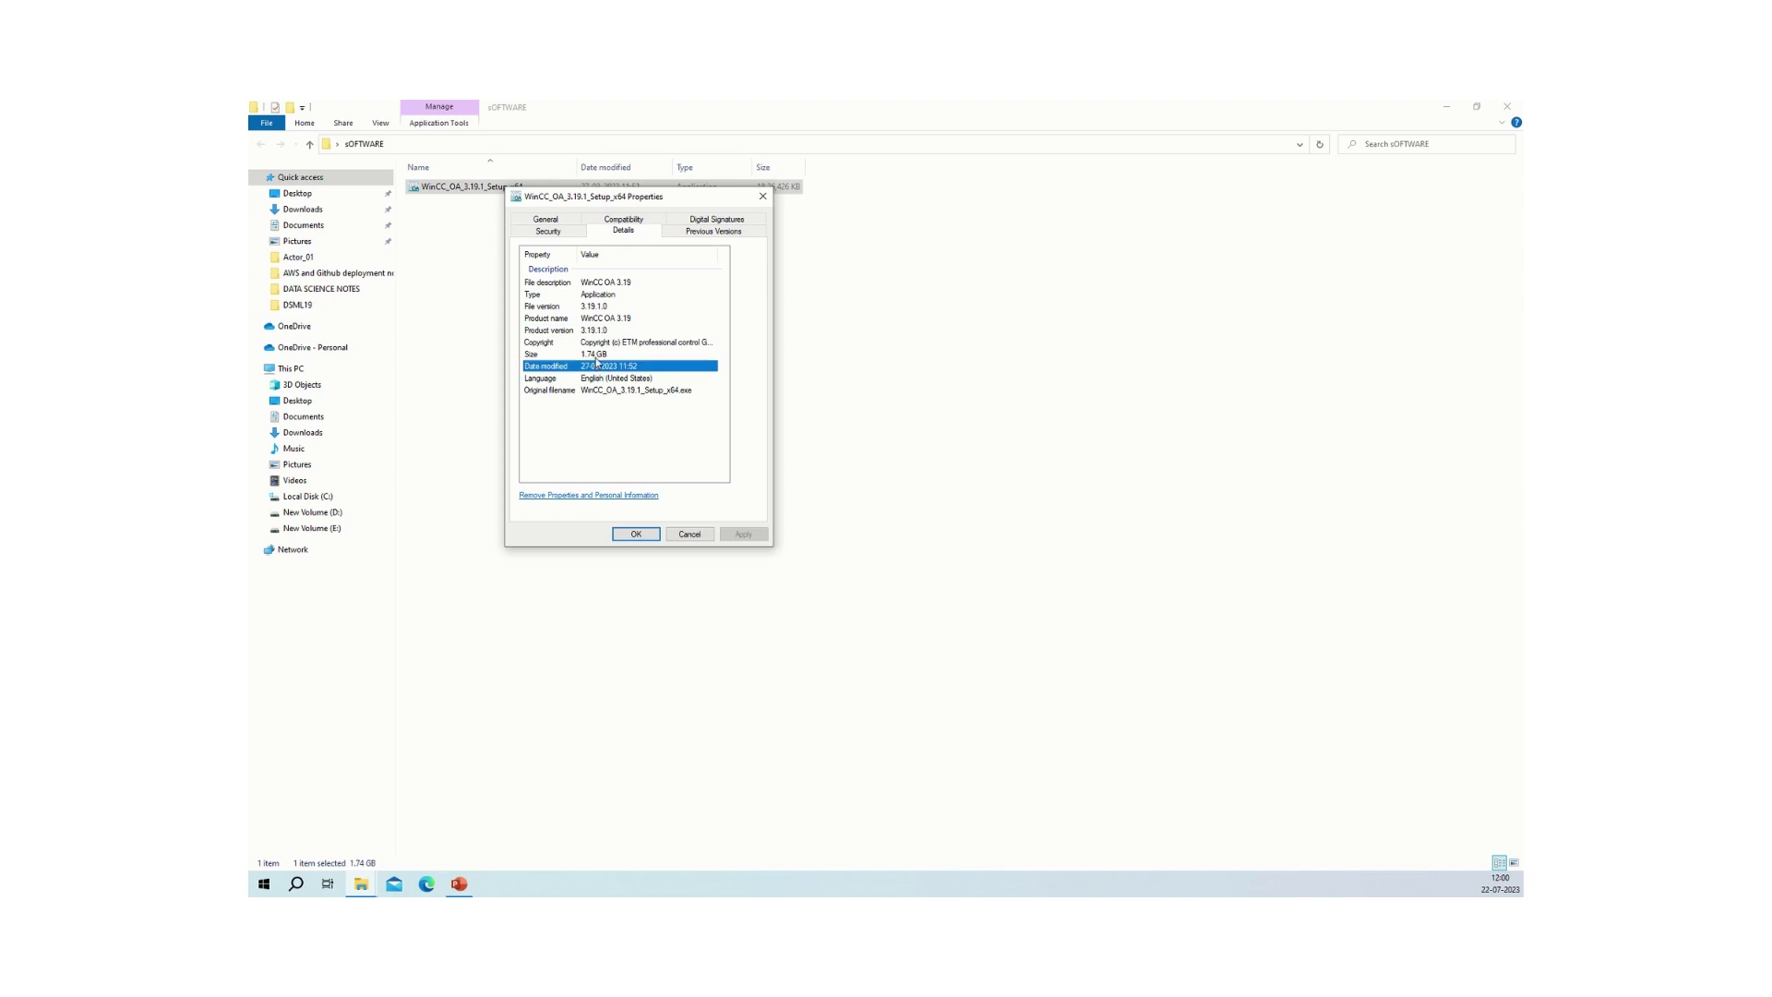
click(597, 357)
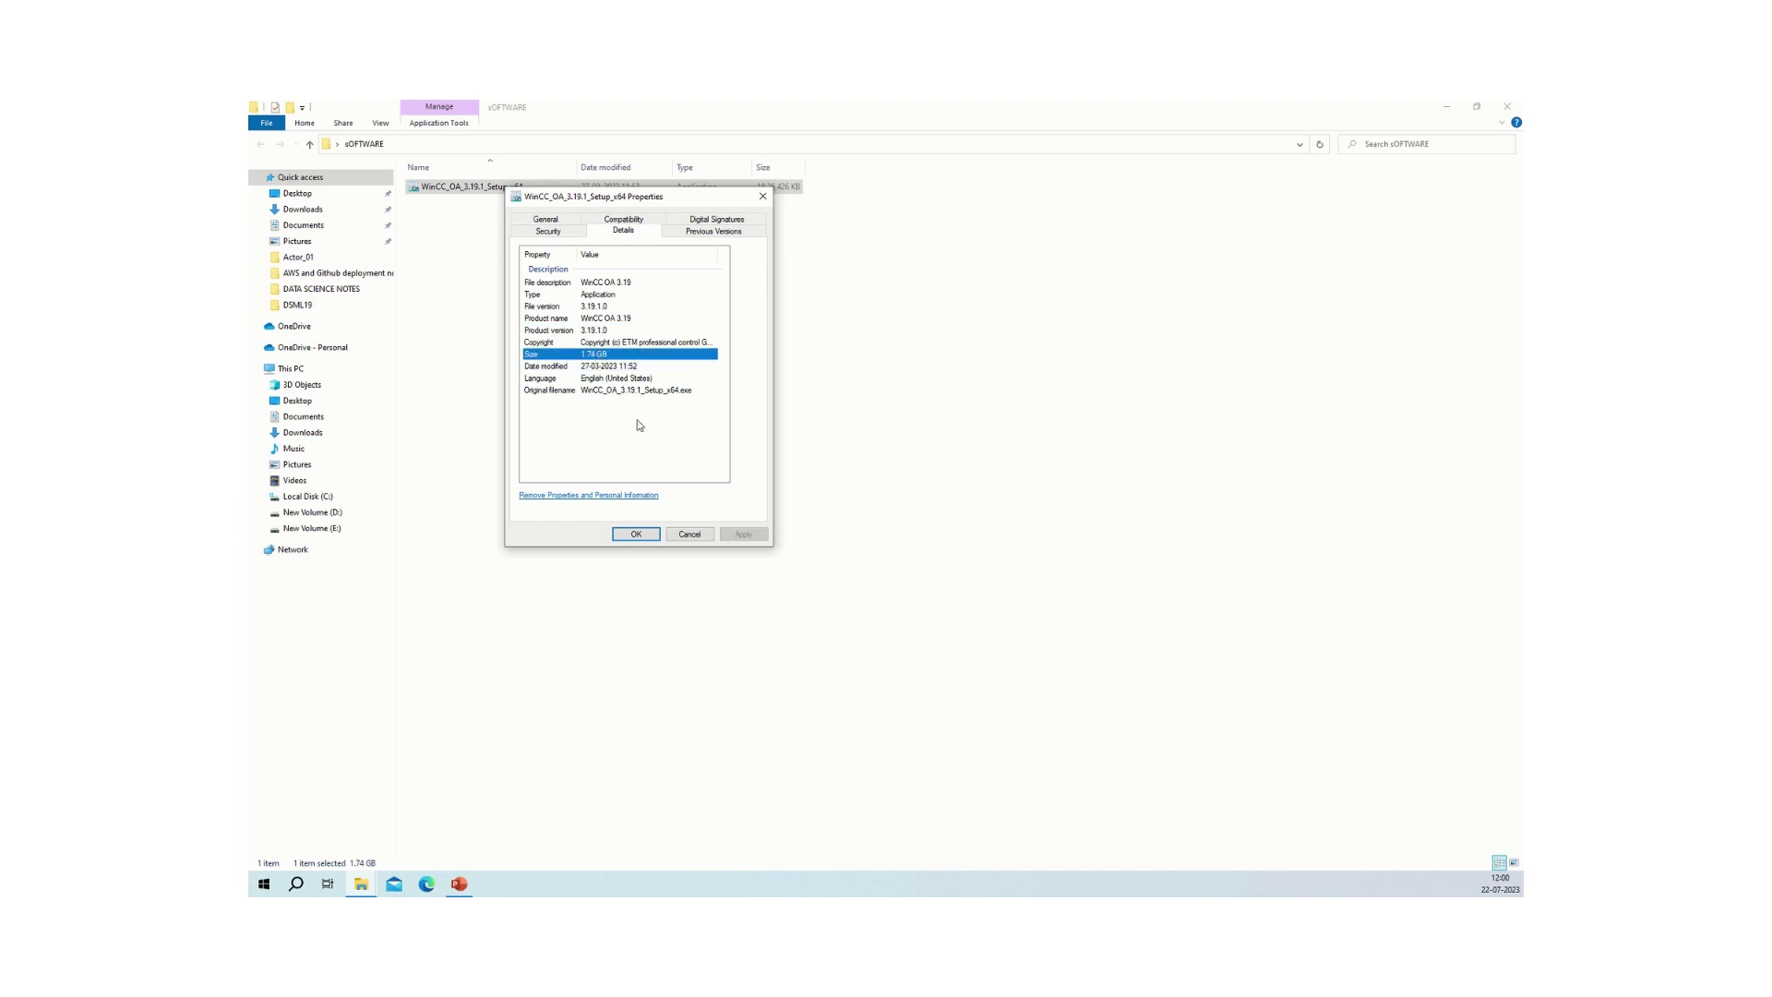
click(676, 539)
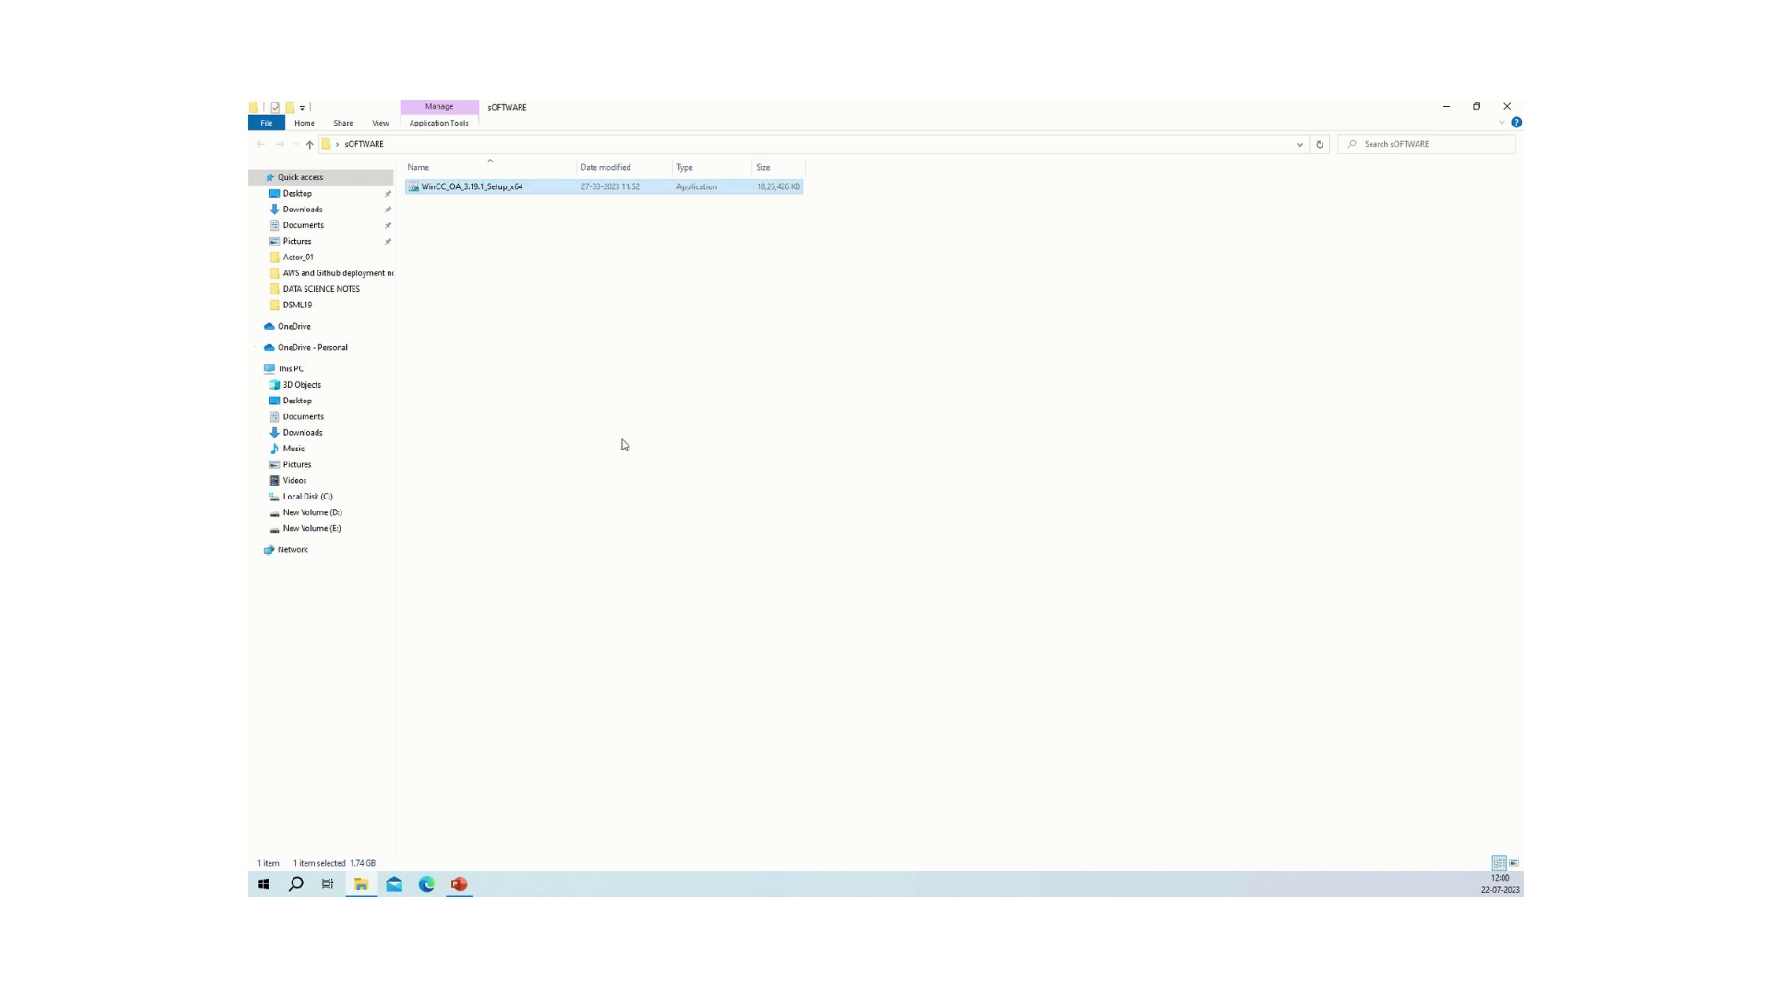
Run WinCC_OA_3.19.1_Setup_x64 as administrator and proceed to the setup options with English as the installer language
right_click(546, 195)
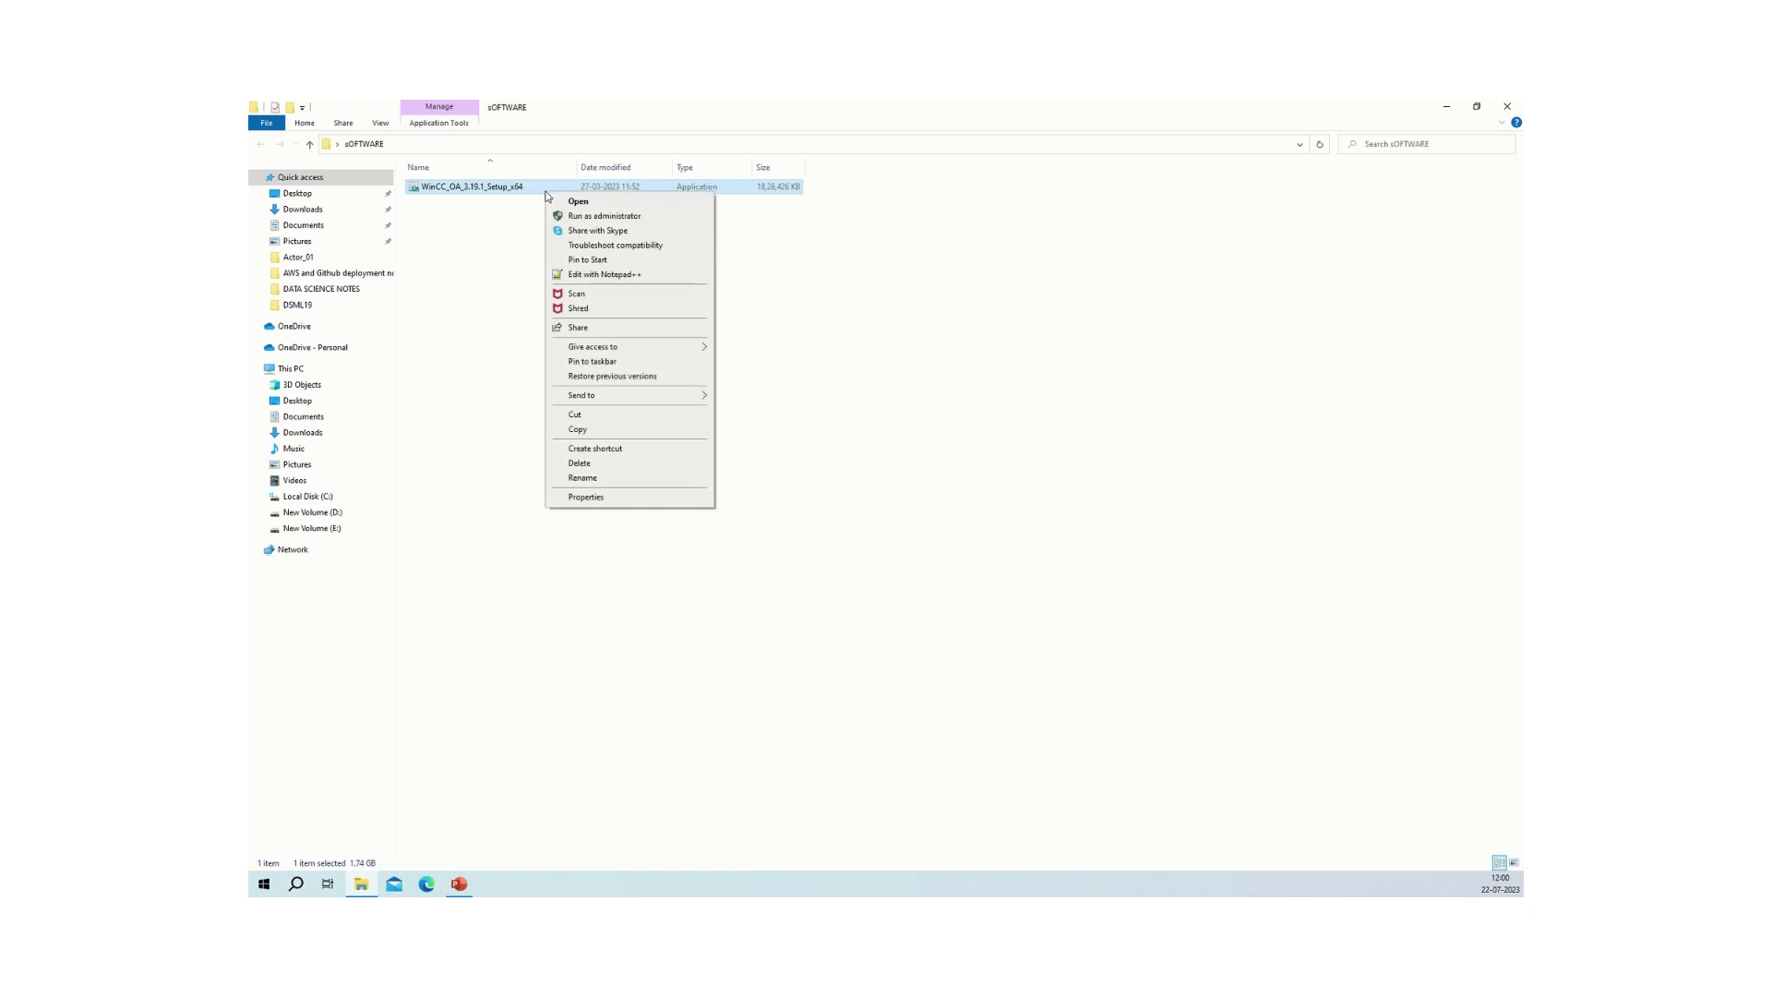
click(591, 217)
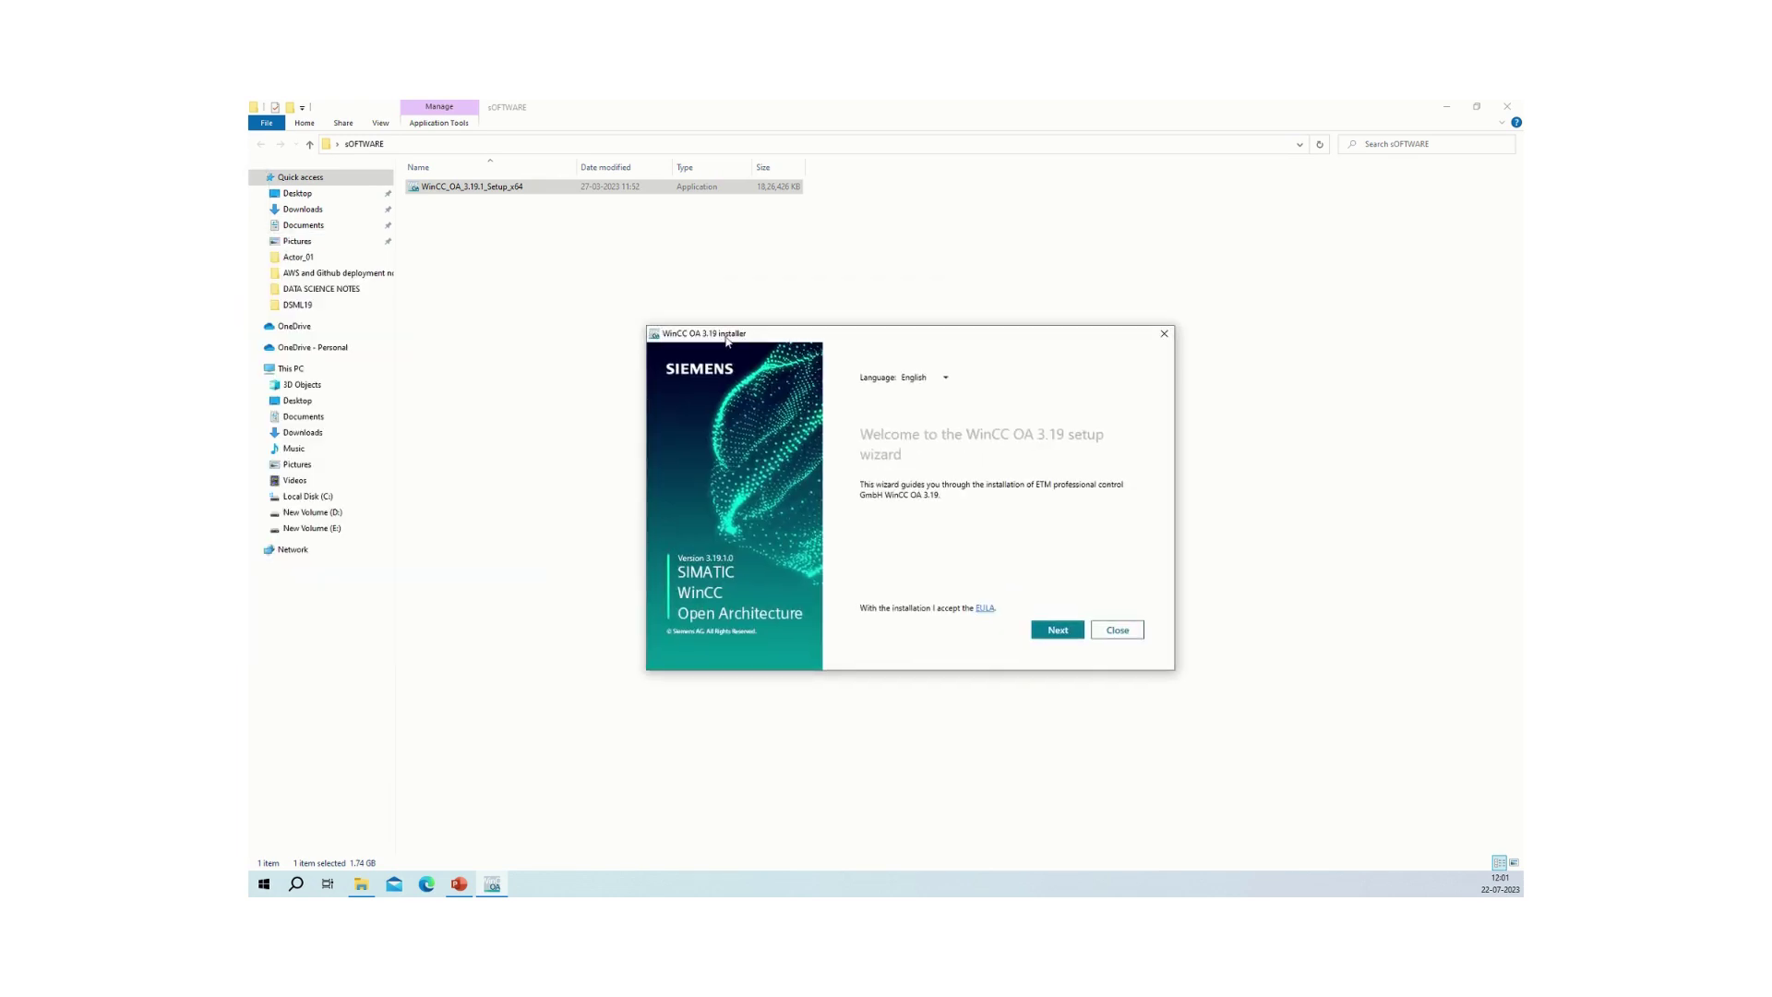
drag(727, 339, 606, 301)
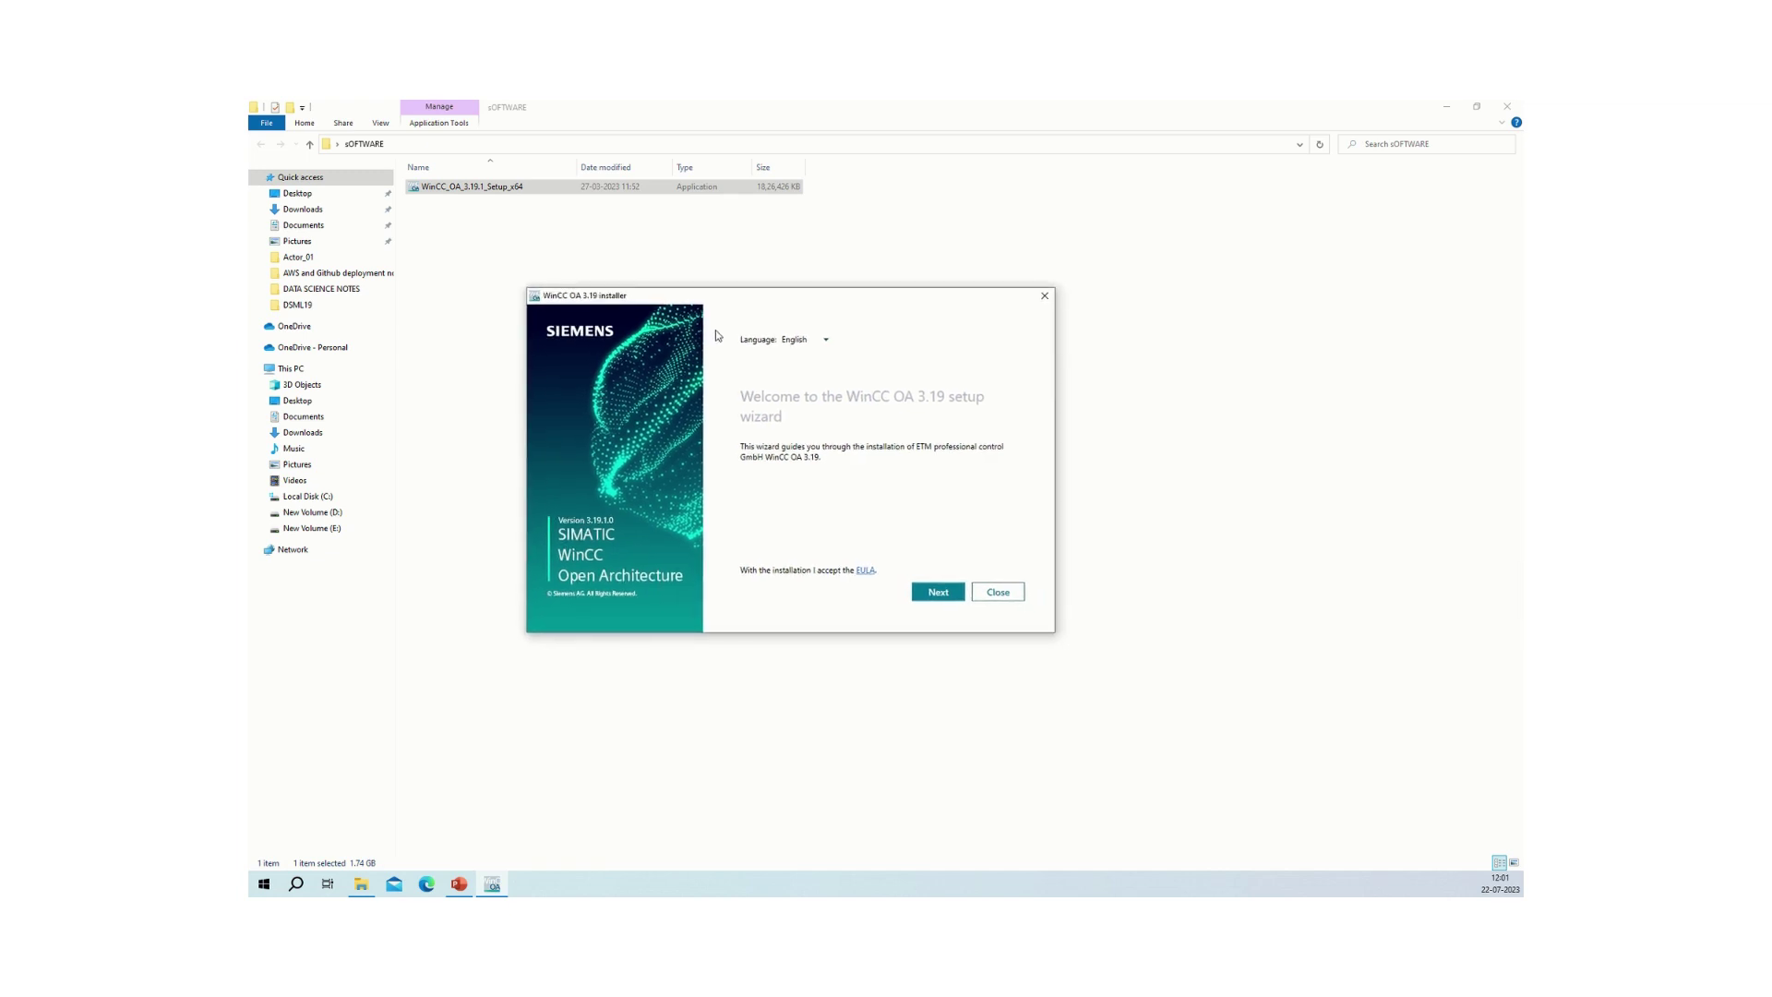
click(804, 341)
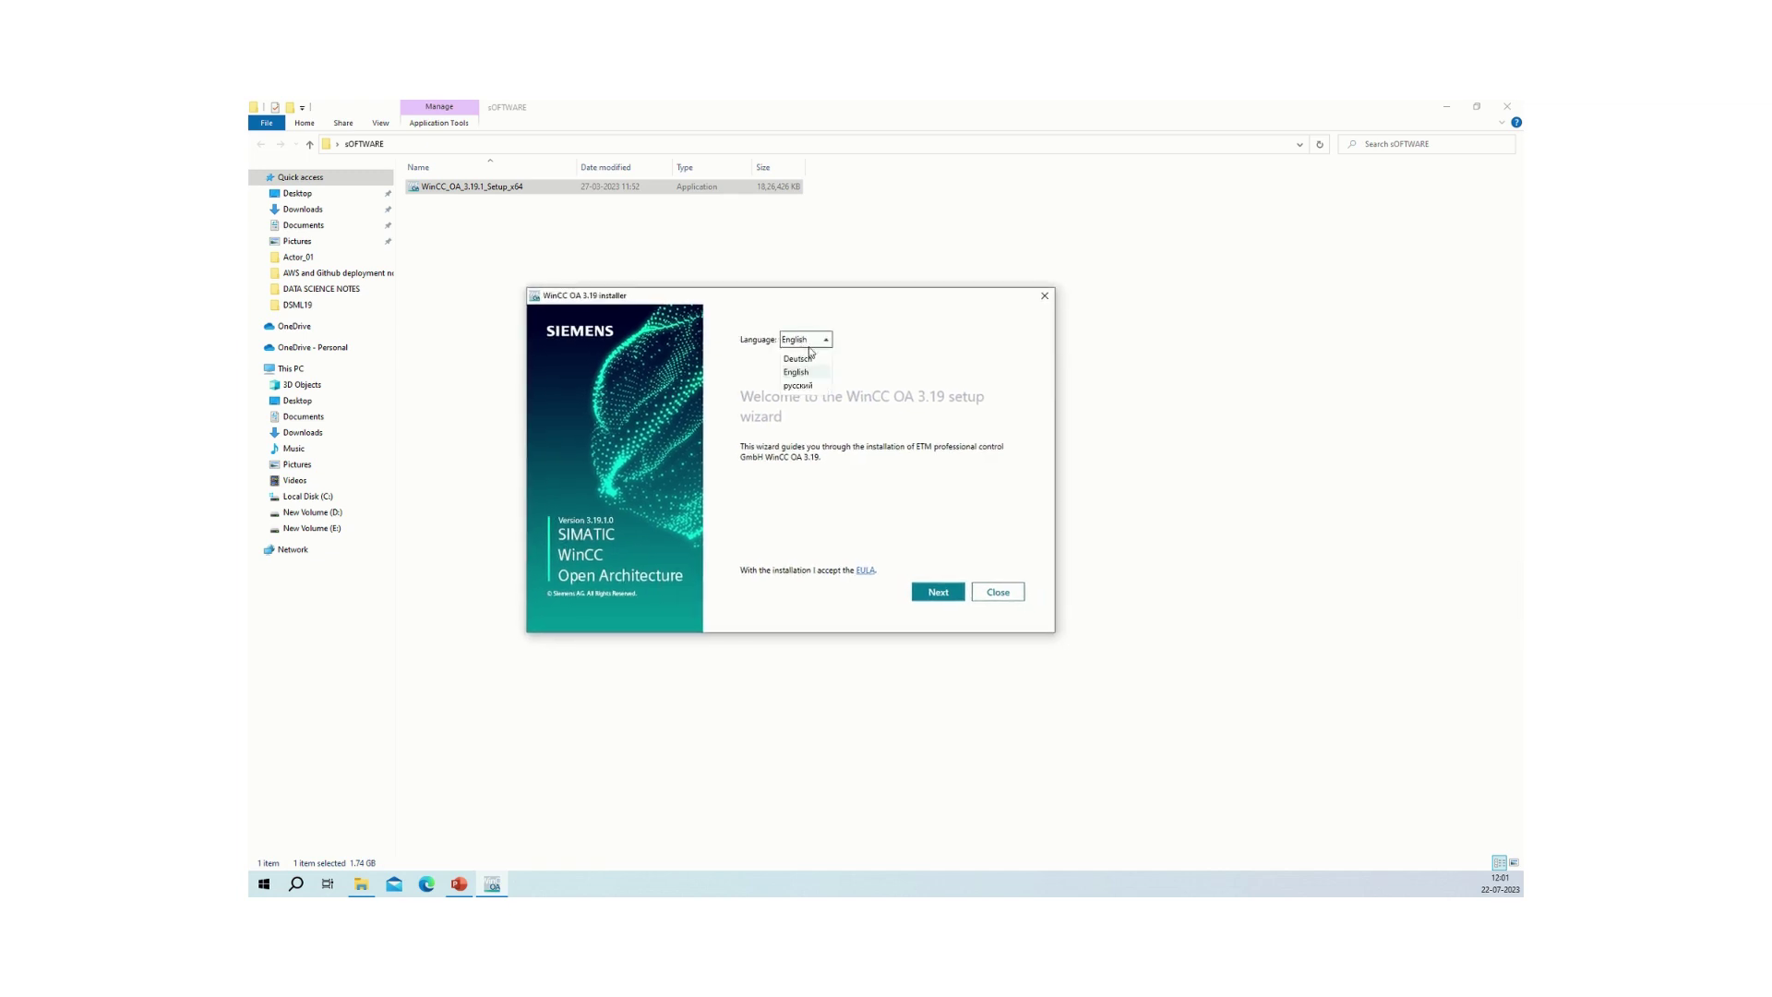
click(804, 373)
click(933, 592)
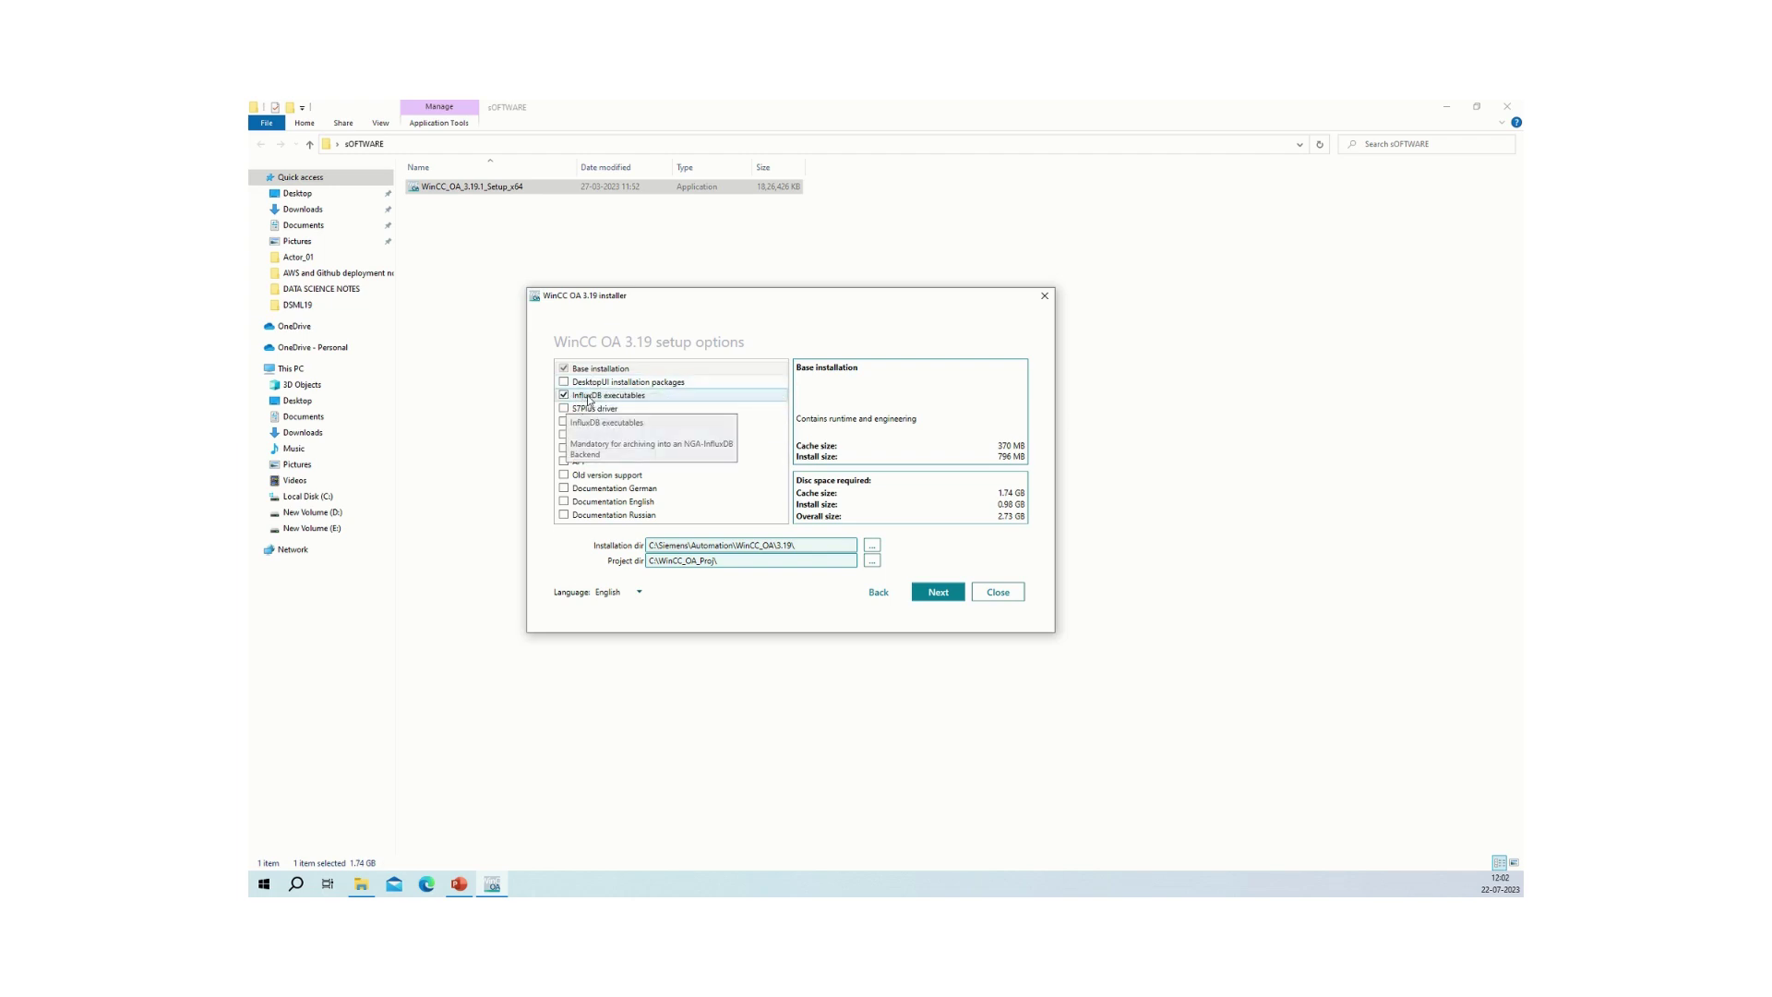
Examine the InfluxDB executables and DesktopUI installation packages options, keeping InfluxDB executables selected
drag(640, 299, 703, 269)
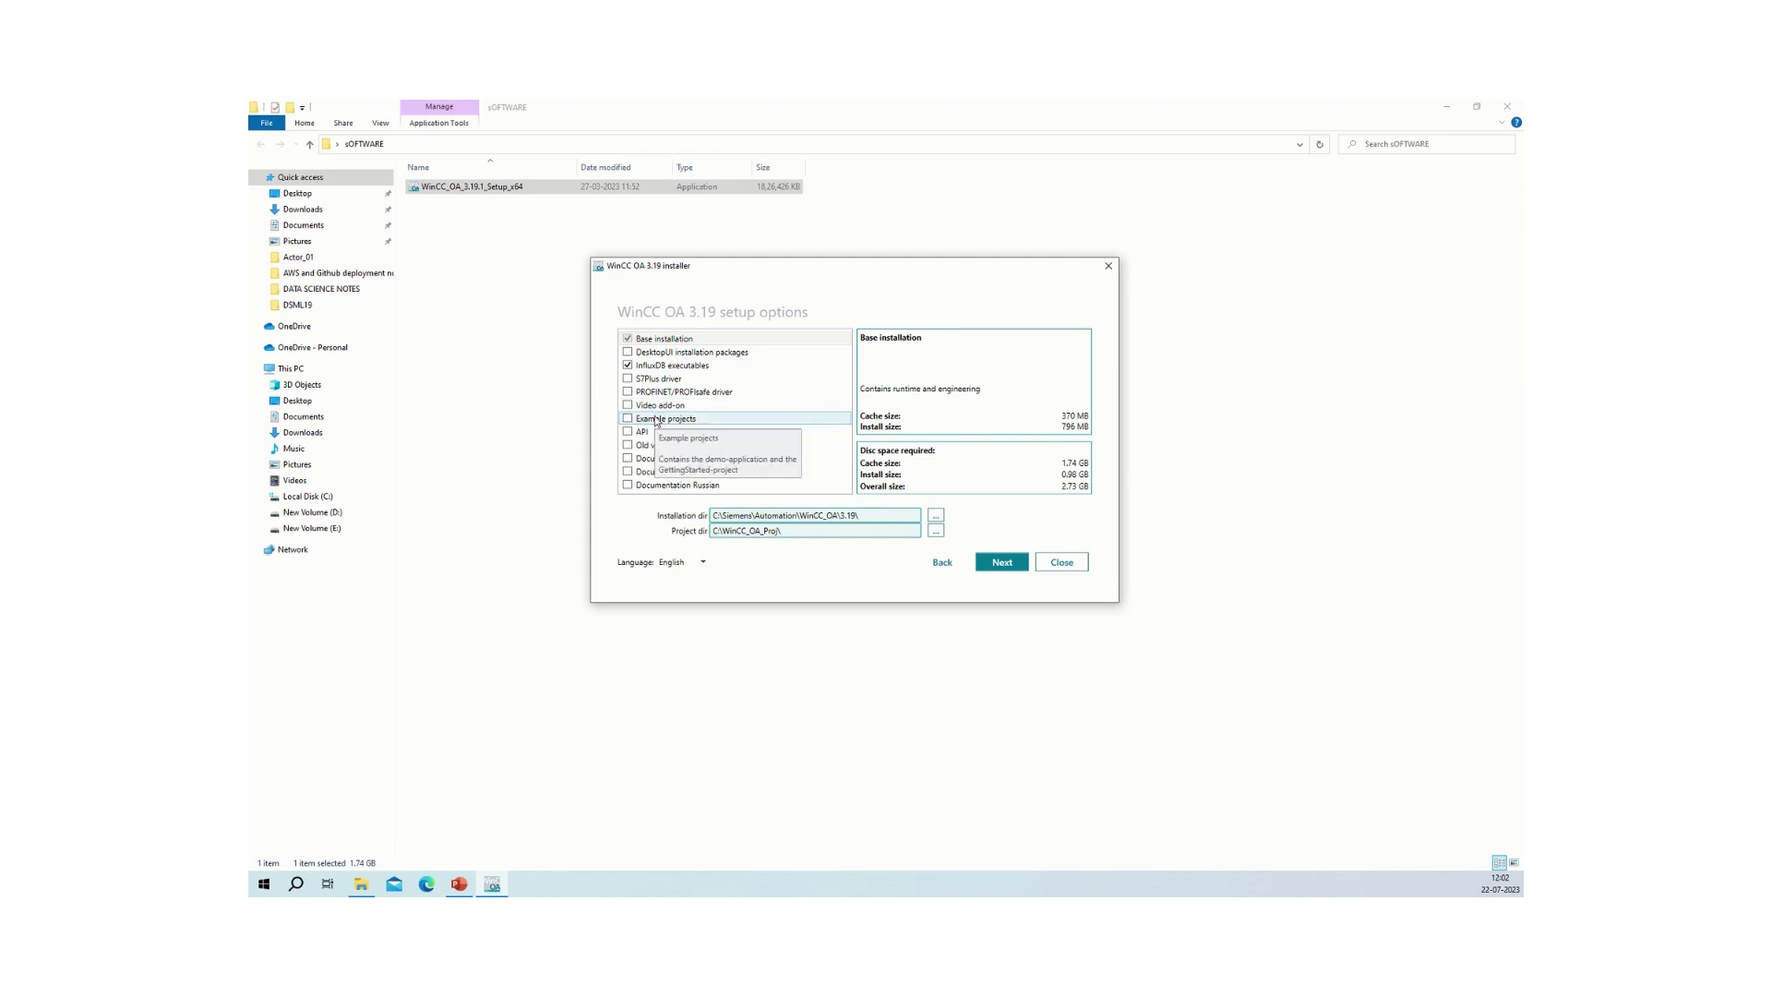
click(628, 365)
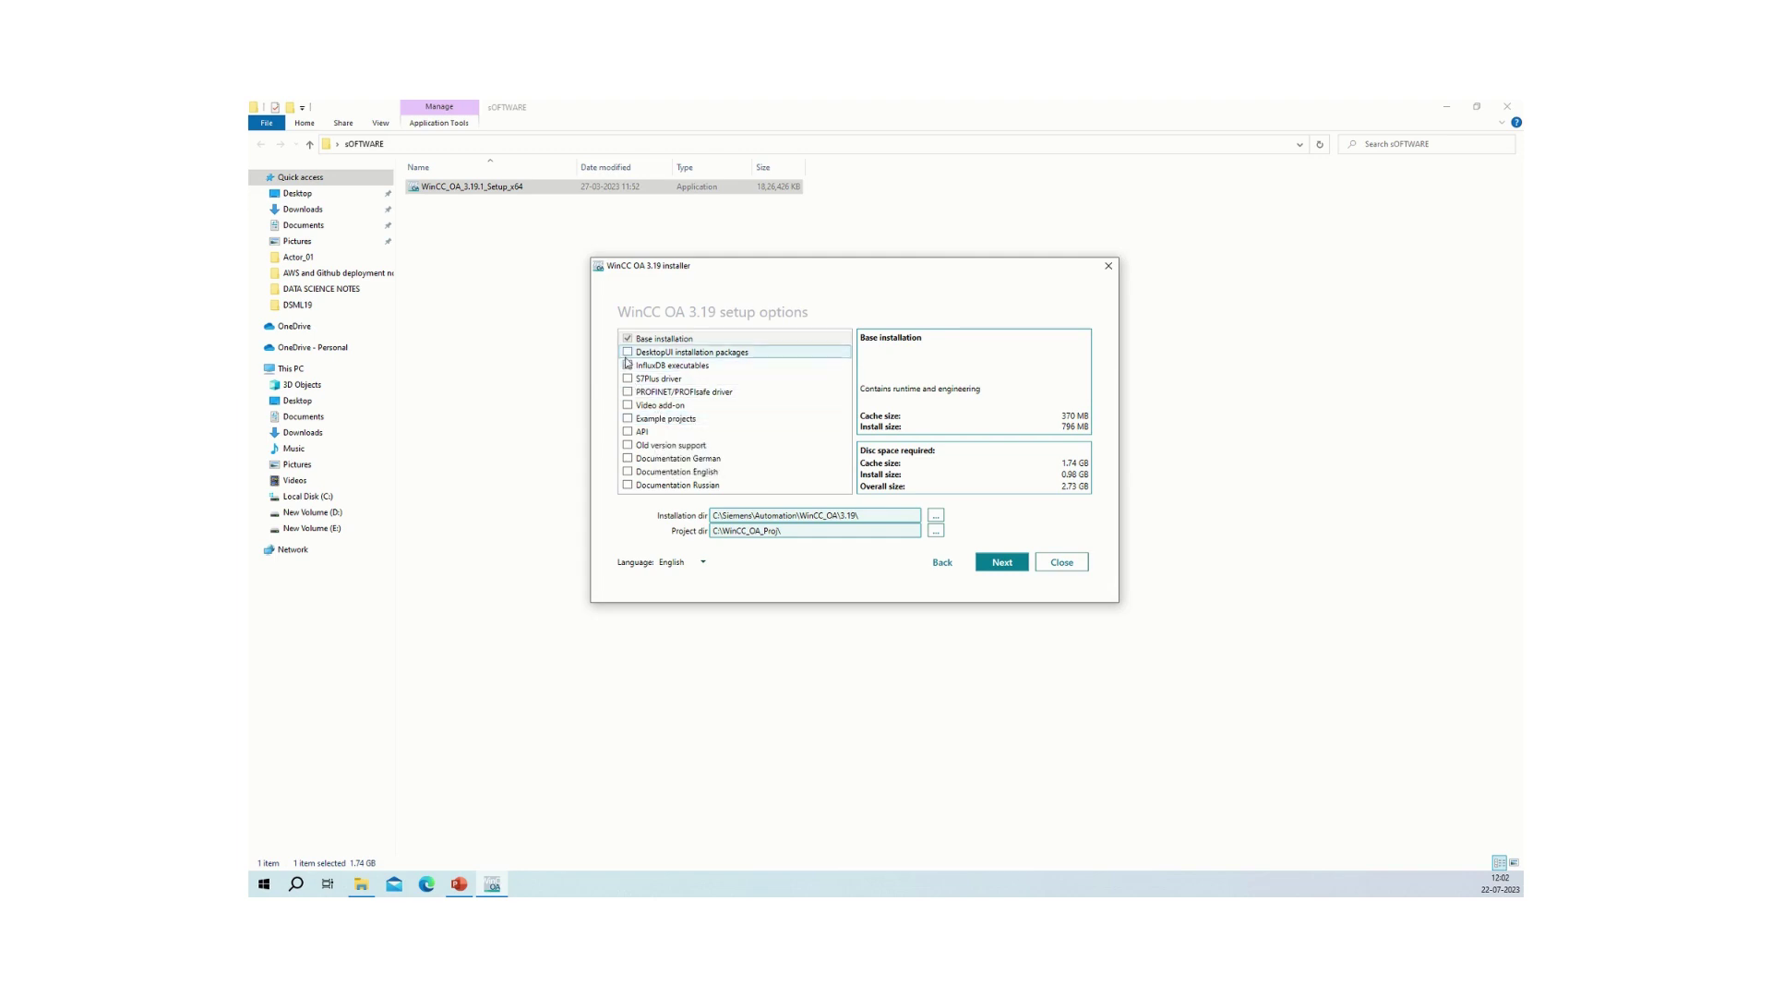
click(628, 364)
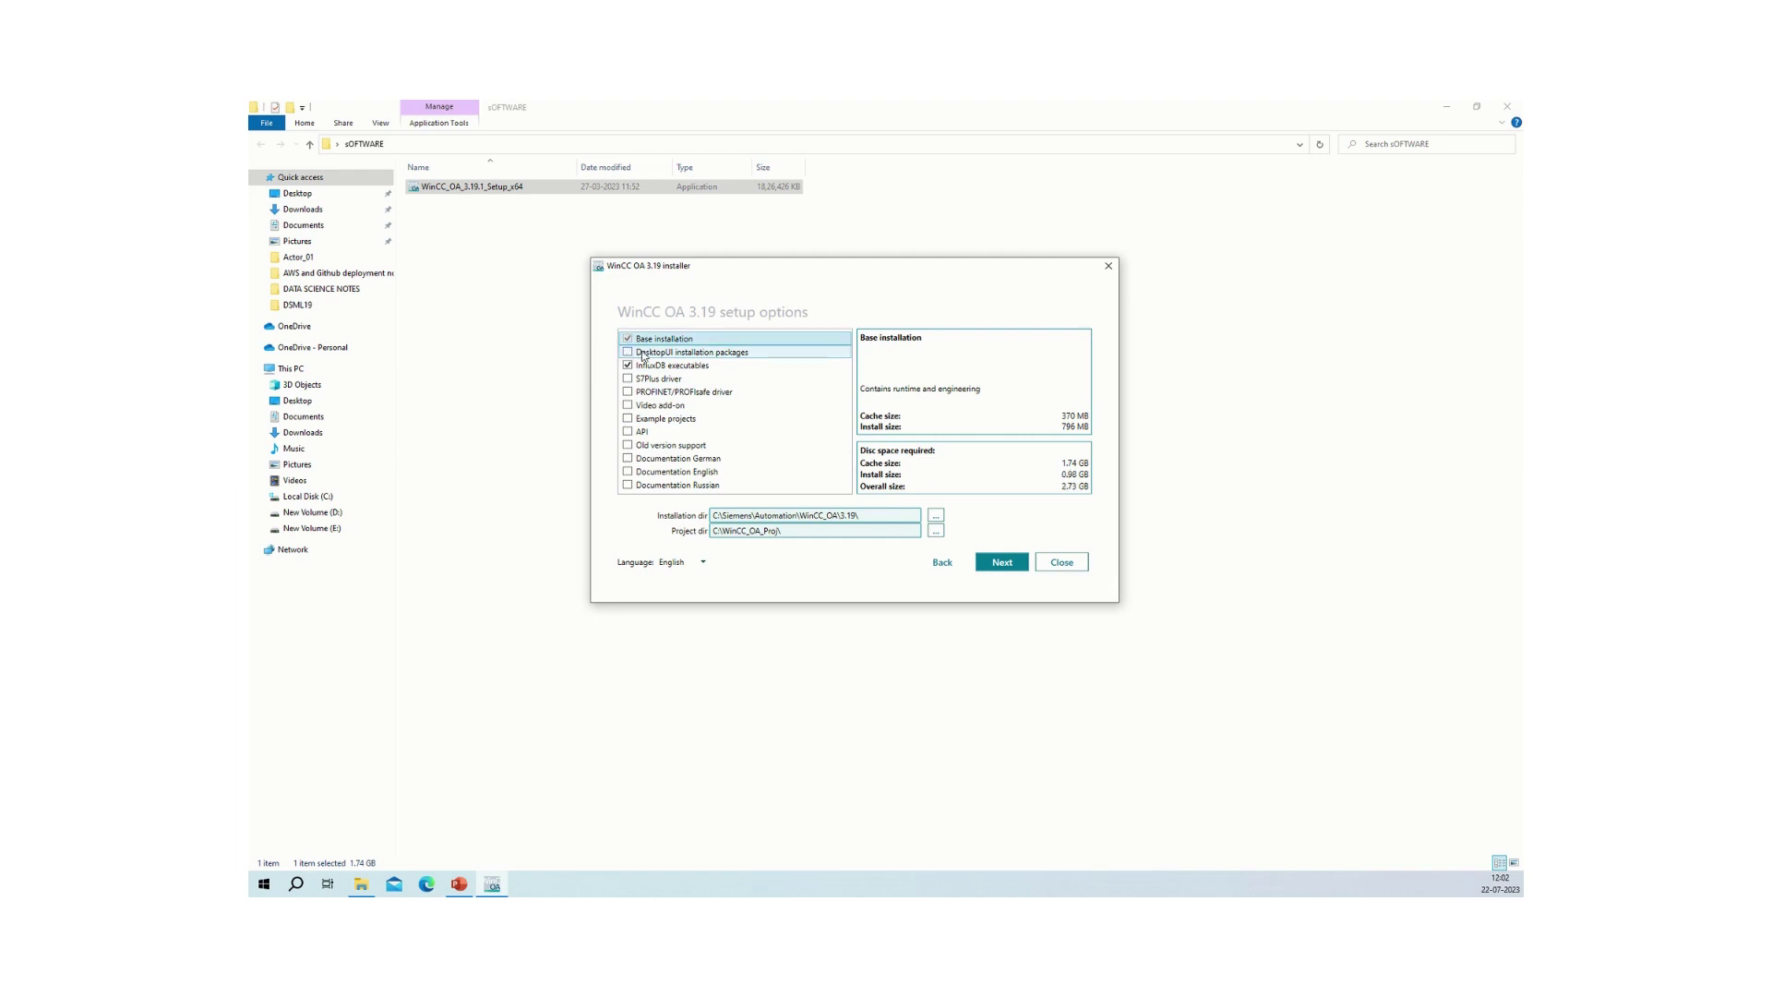
click(664, 353)
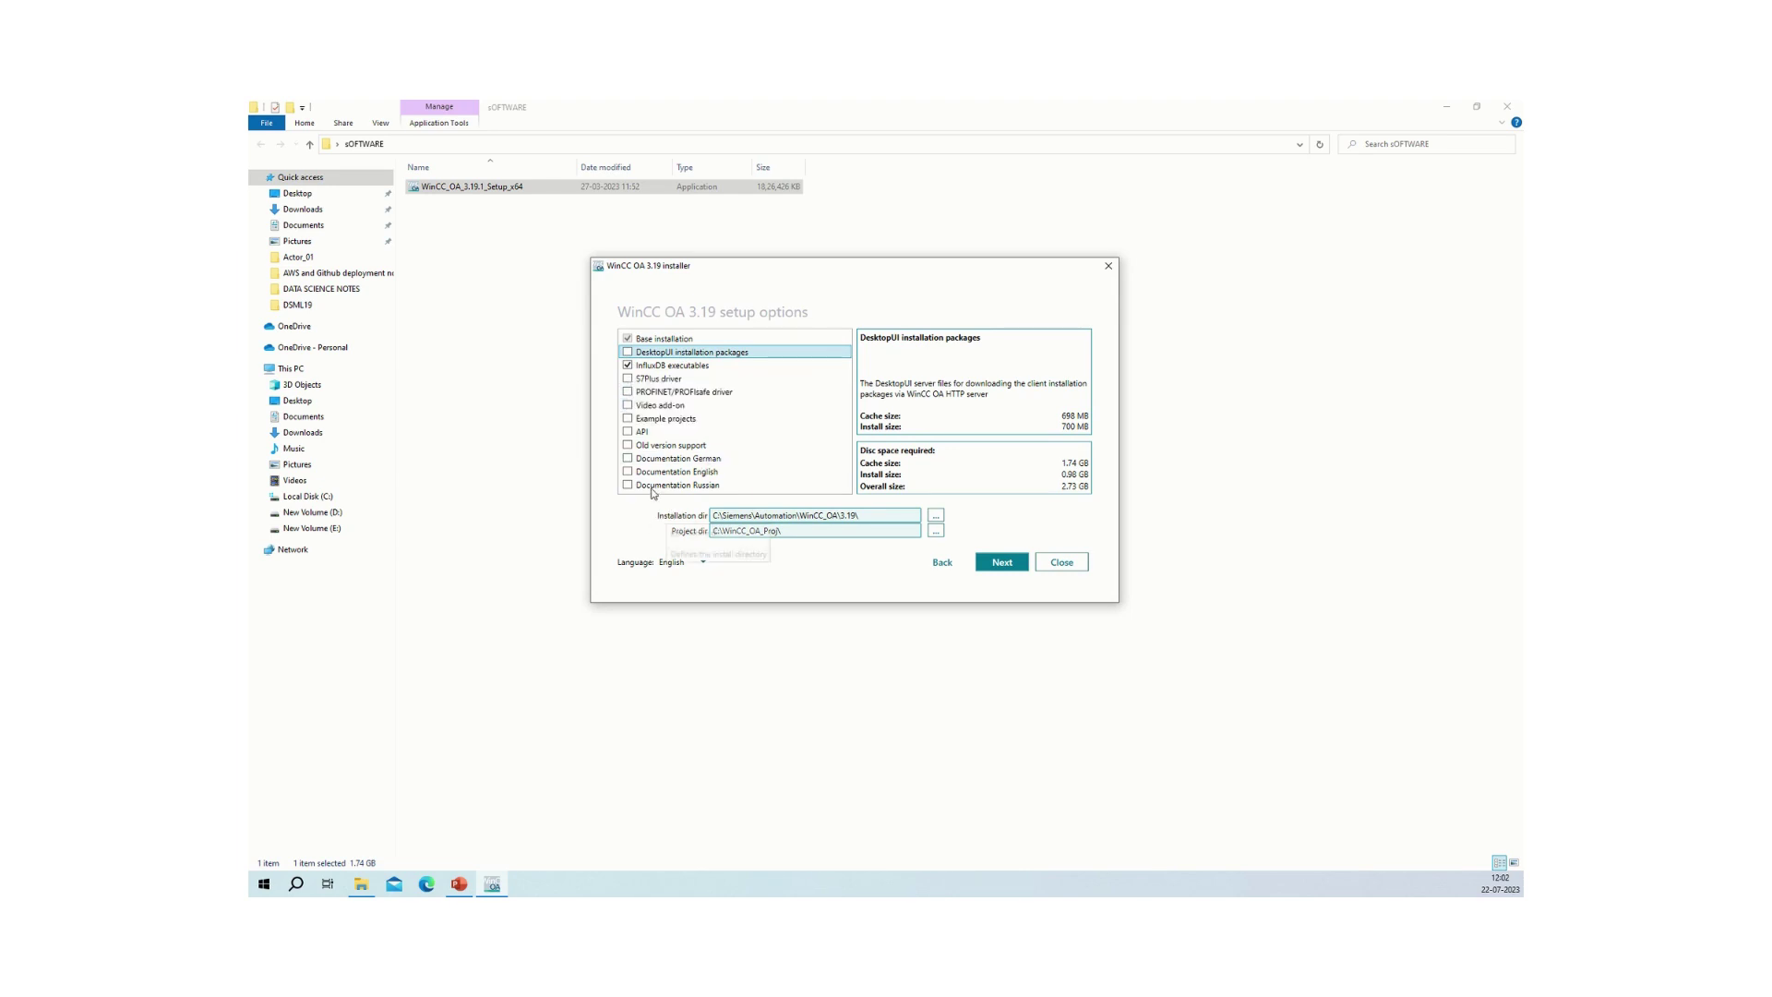
Include Example projects and Old version support in the components to install
mouse_move(642, 387)
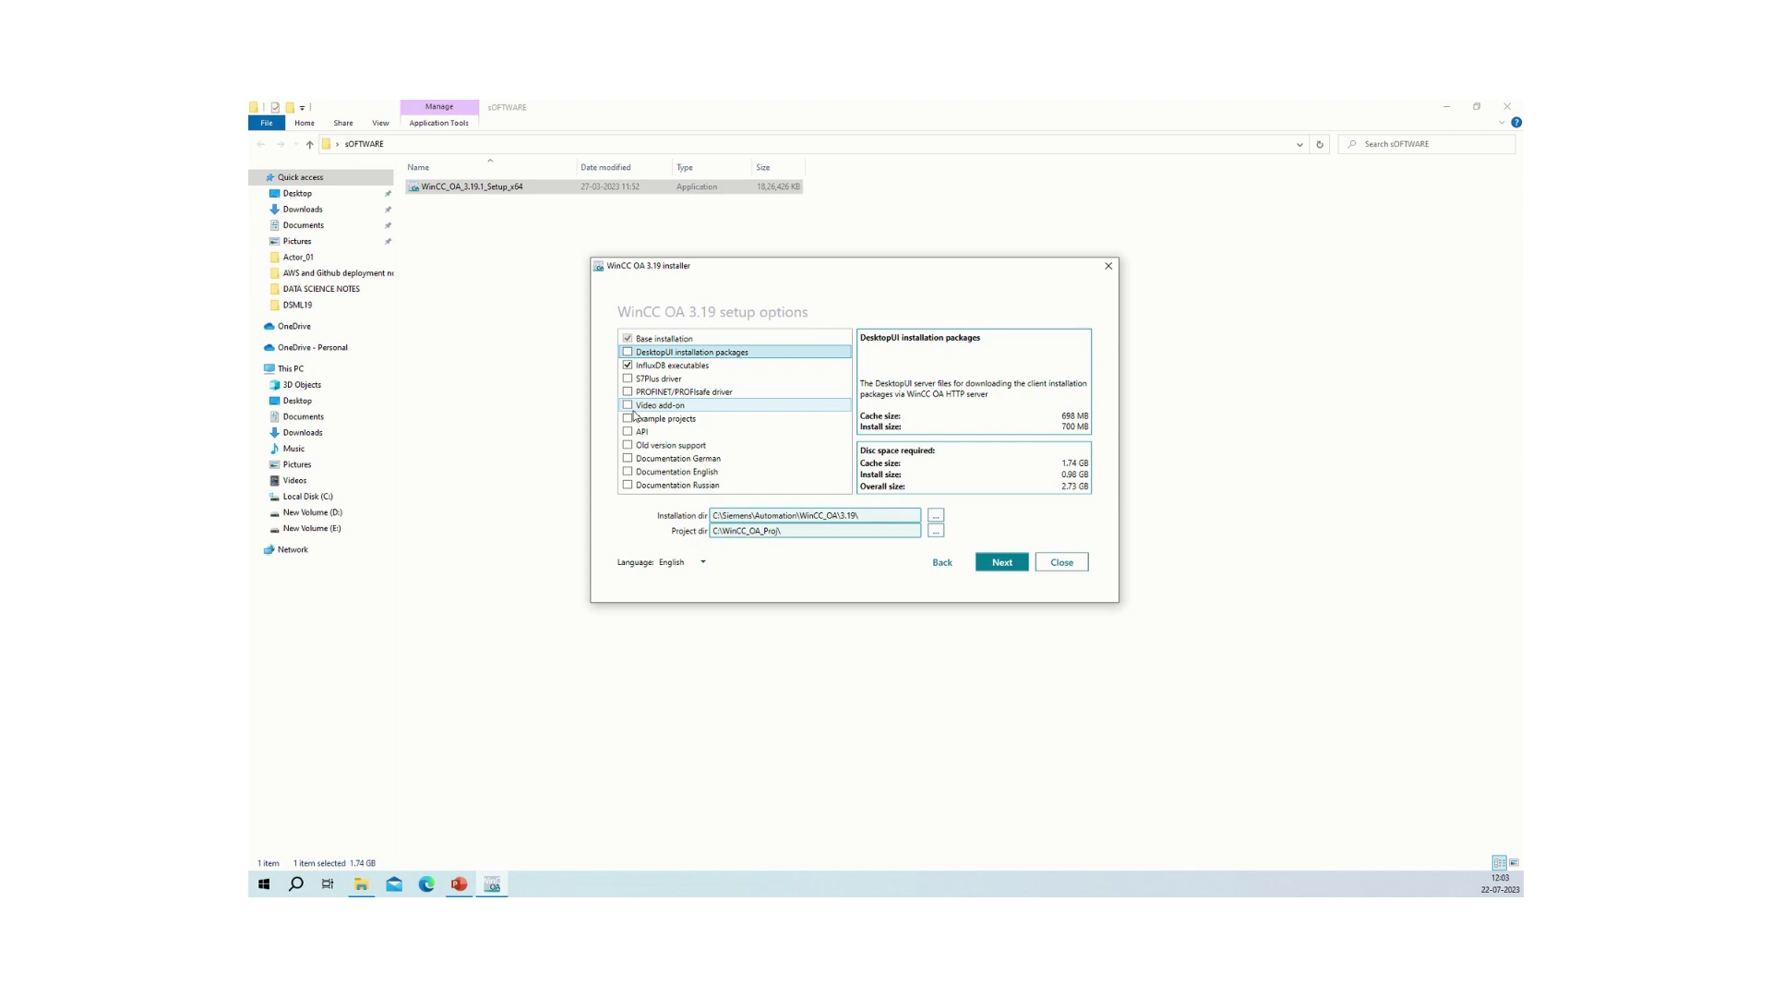
mouse_move(658, 410)
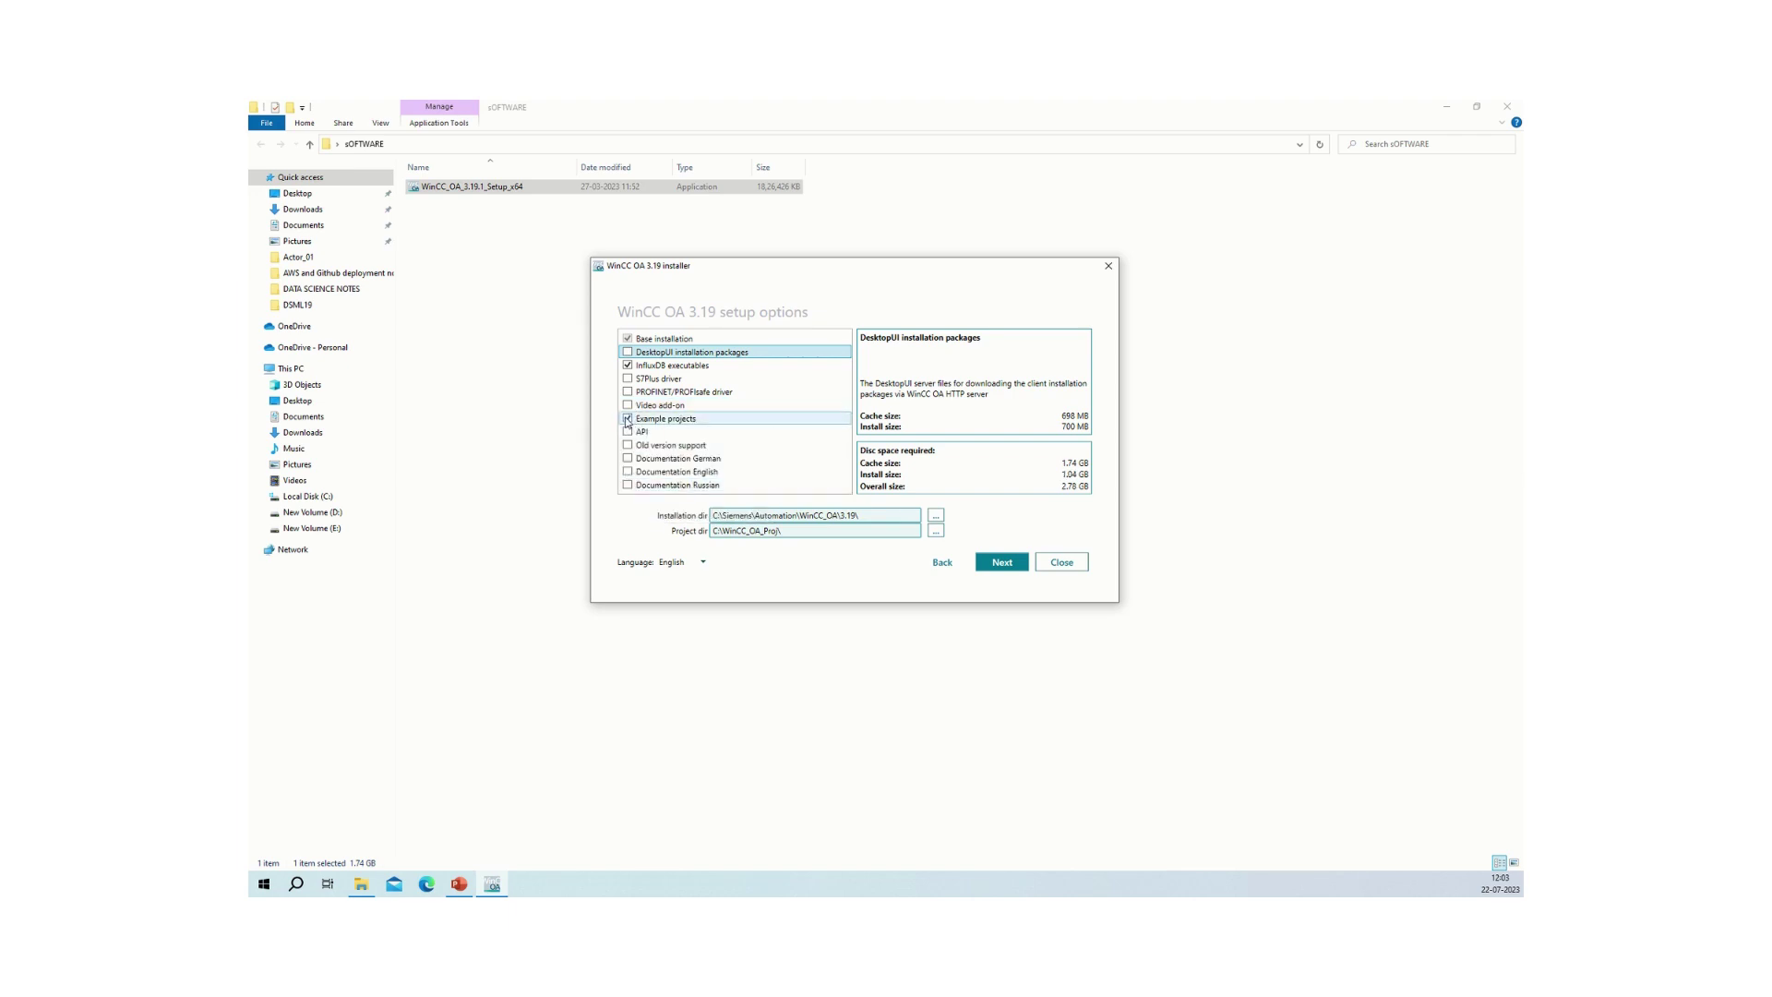
click(627, 420)
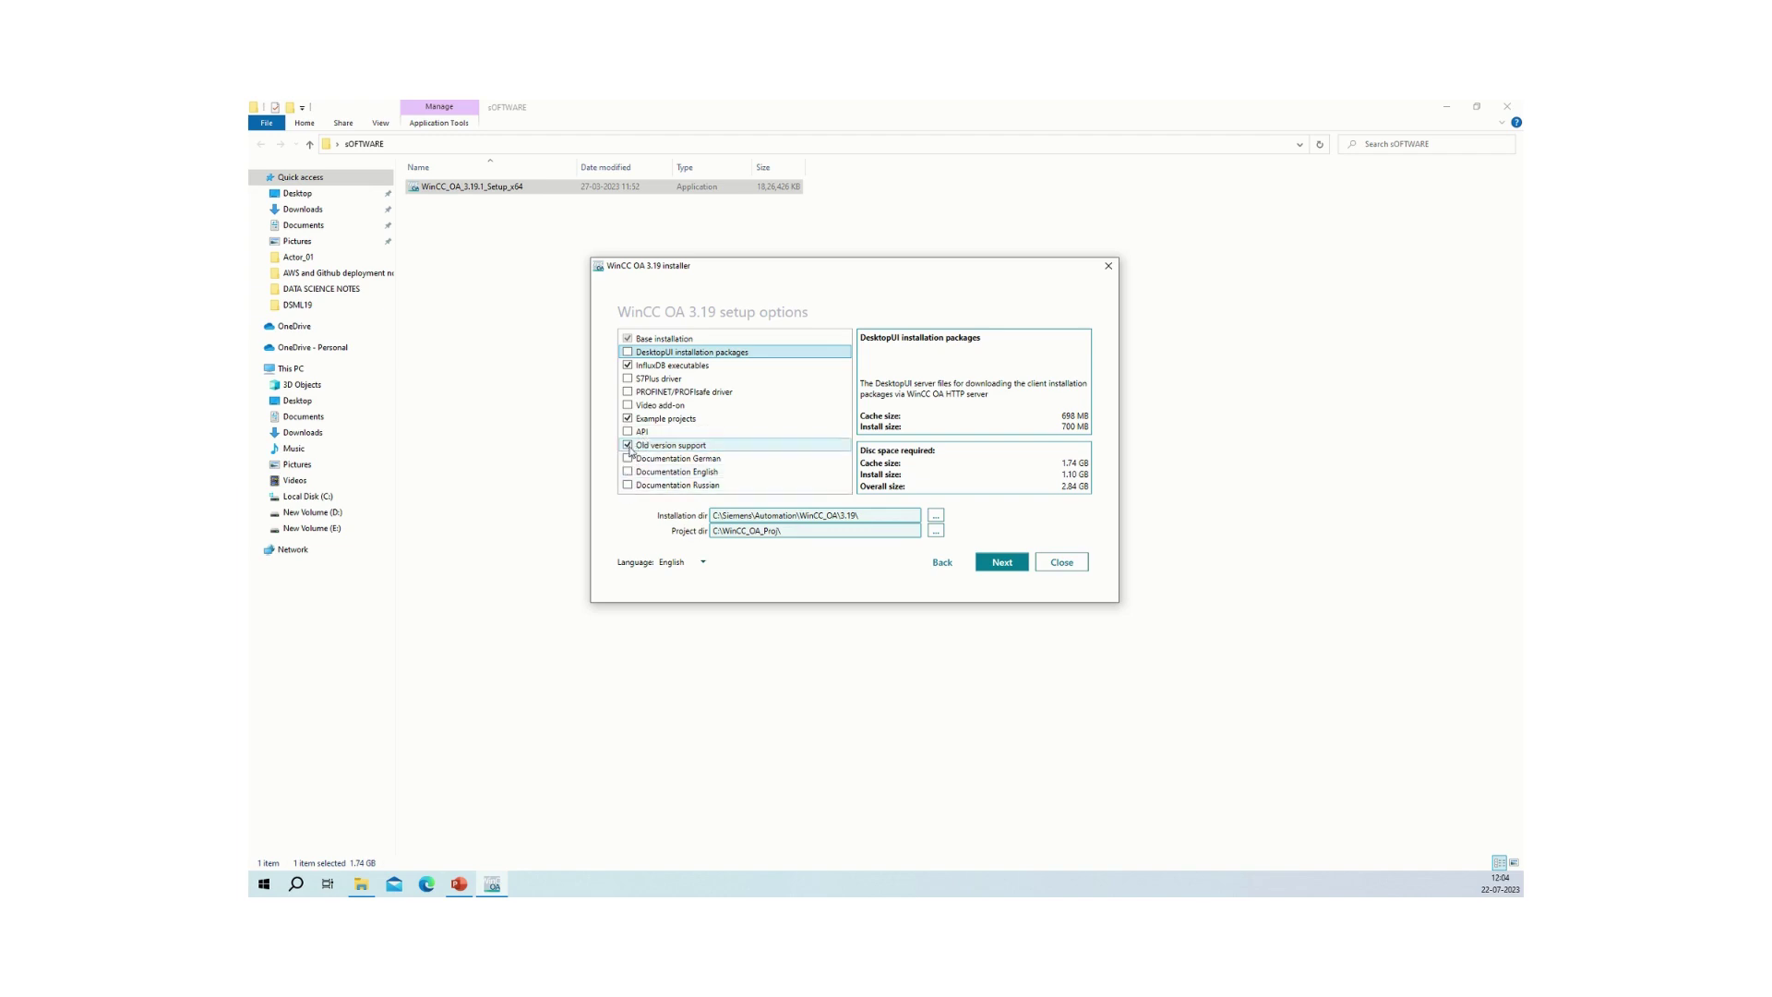
mouse_move(631, 451)
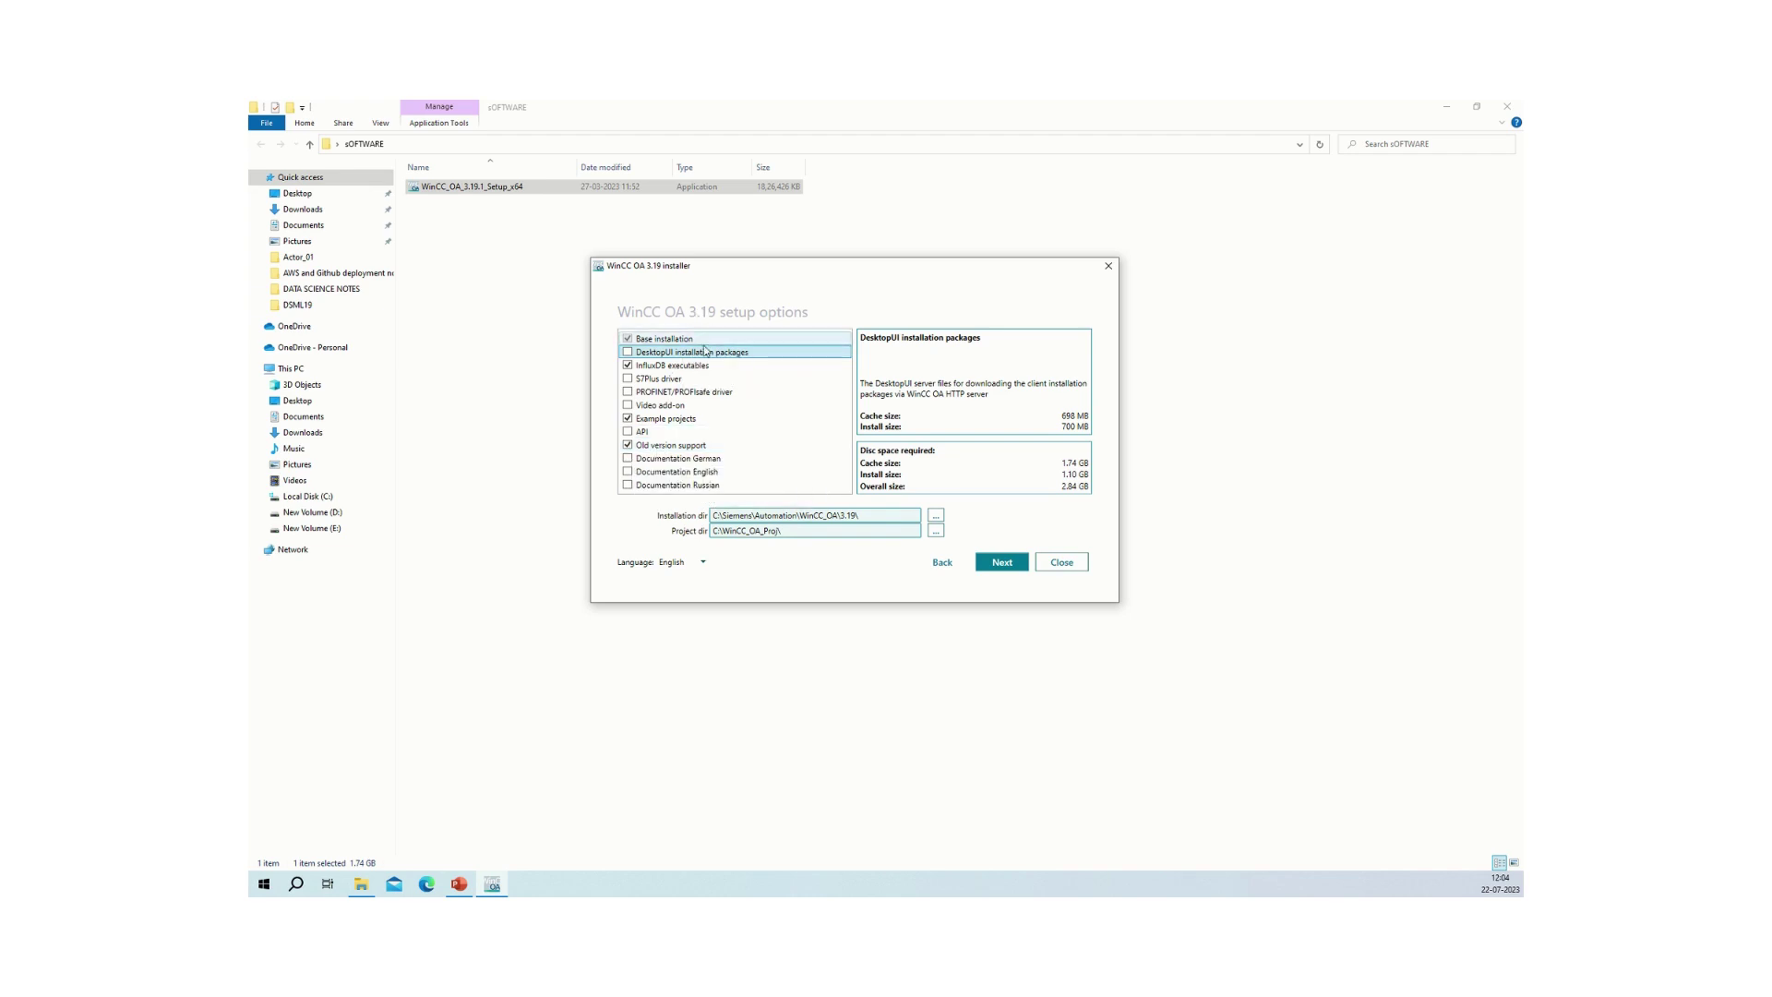
click(627, 445)
click(627, 445)
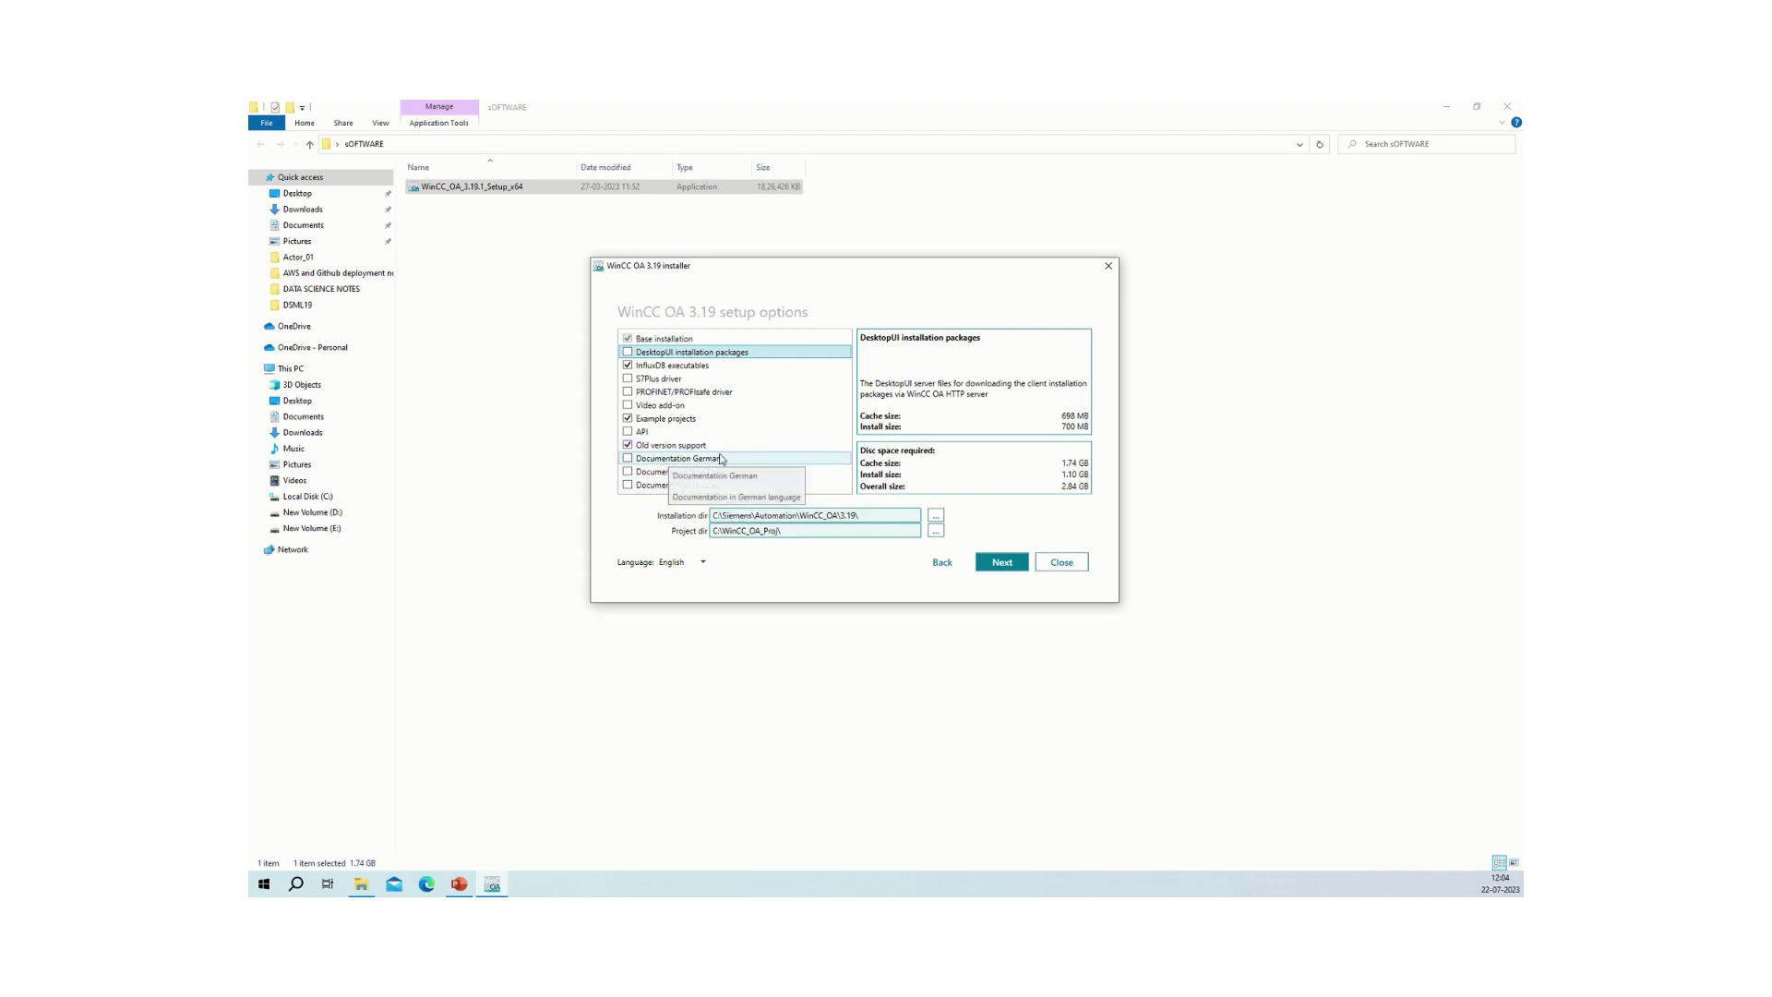
Review the documentation language options, add Documentation English to the installation and exclude Old version support
click(744, 459)
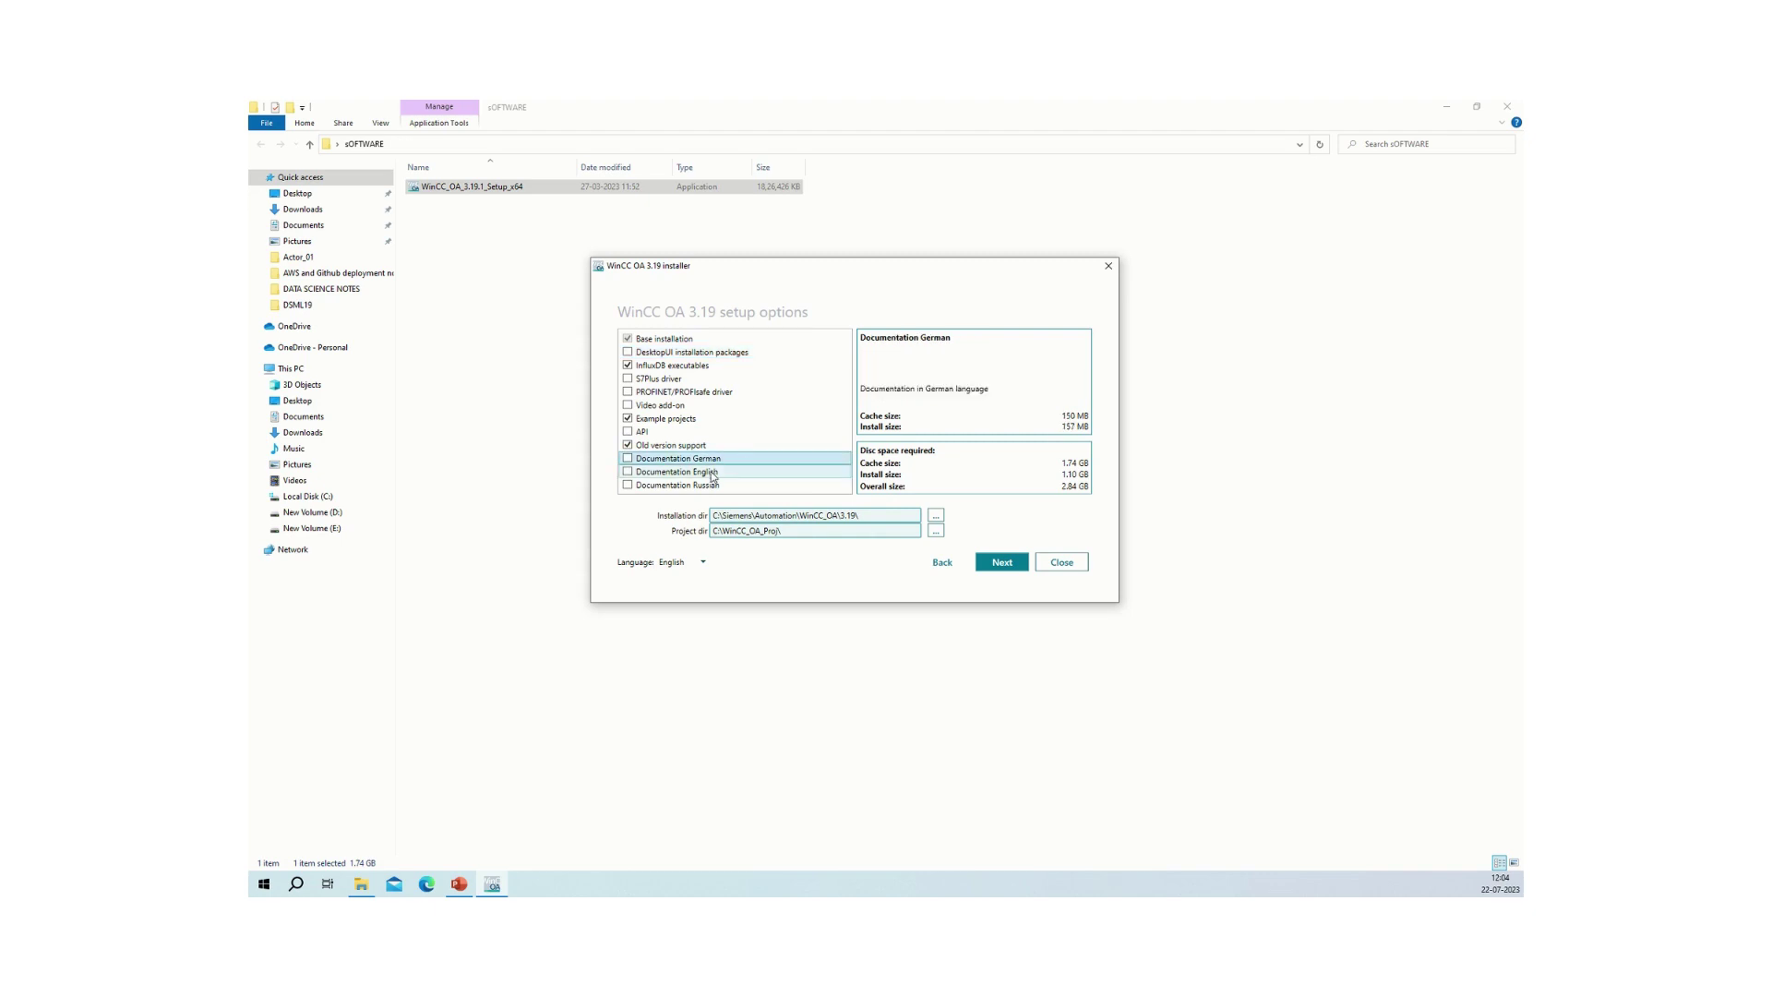
key(Down)
key(Down)
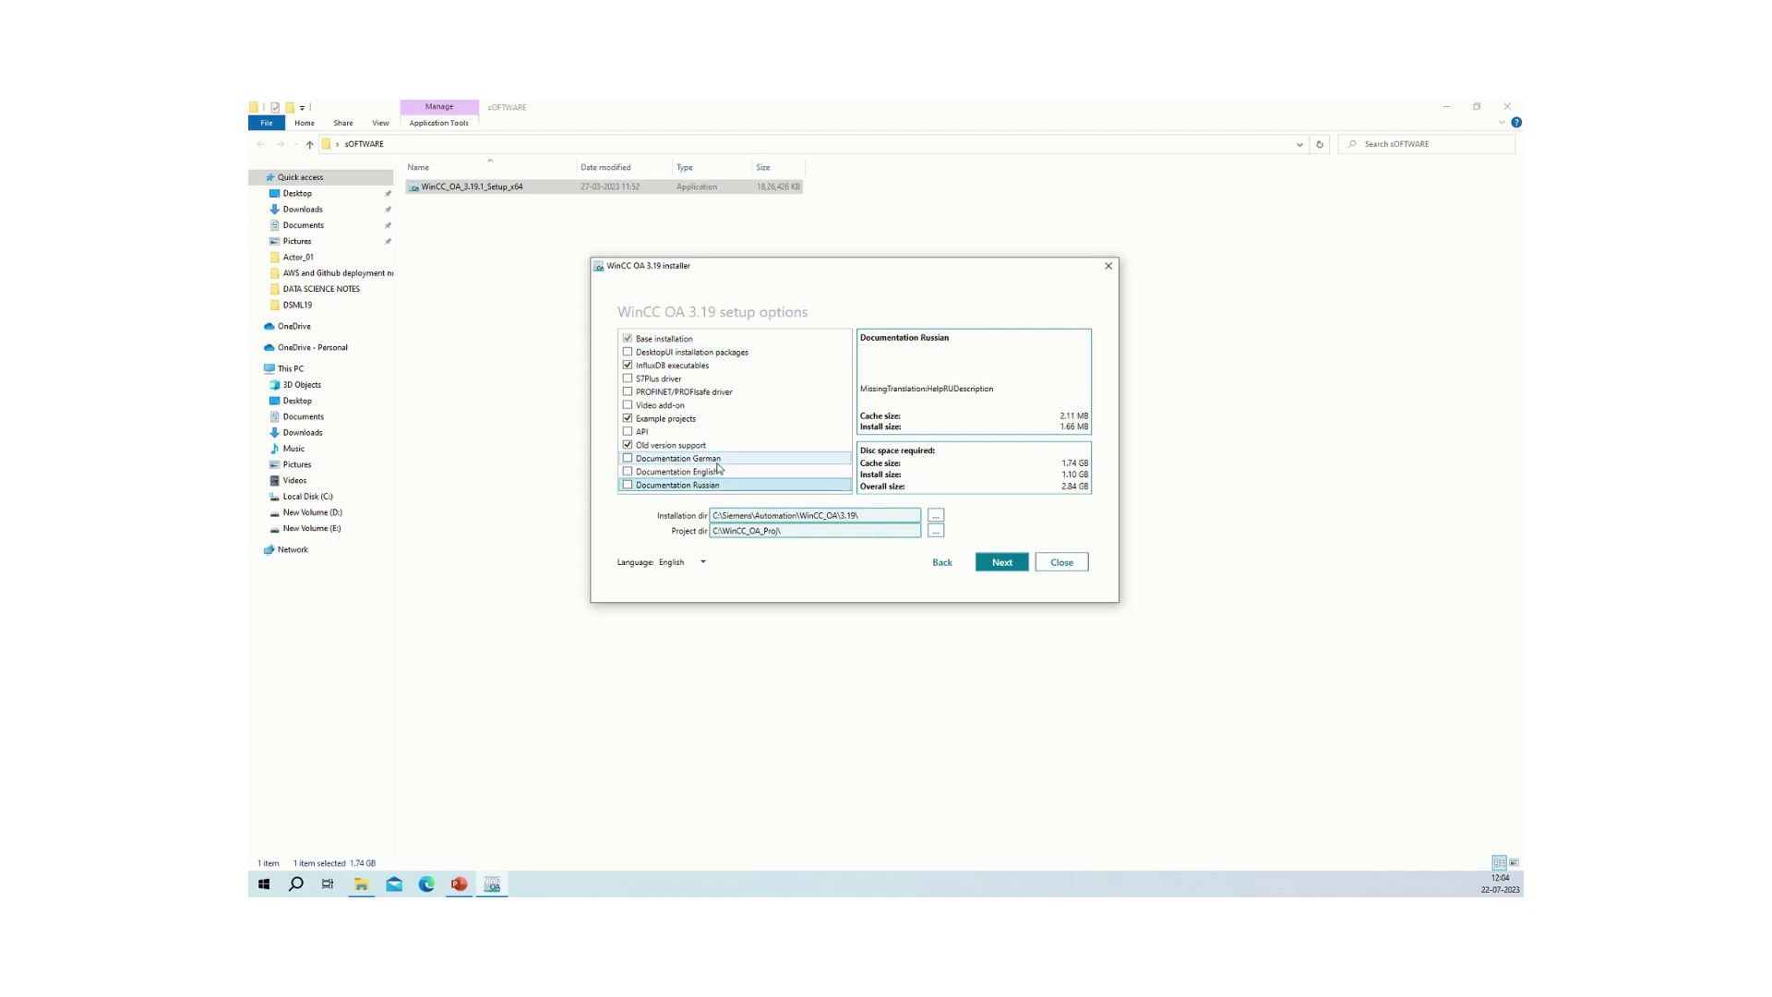
click(712, 472)
click(712, 486)
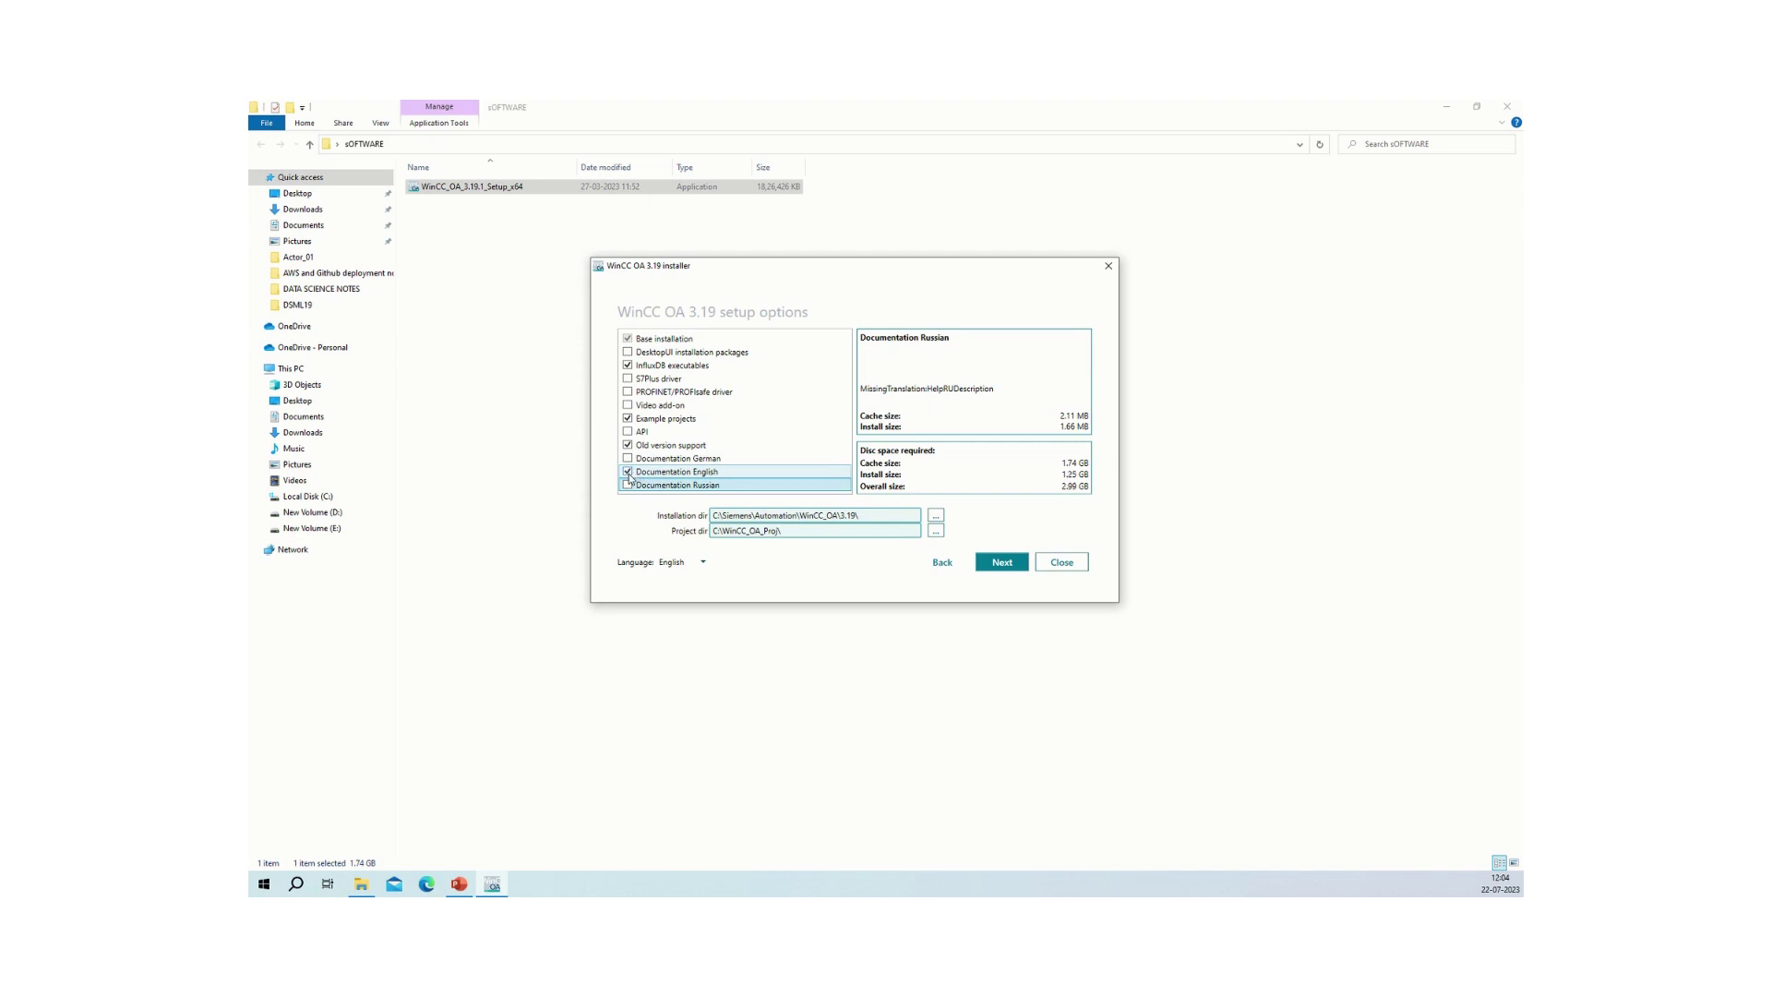
click(628, 445)
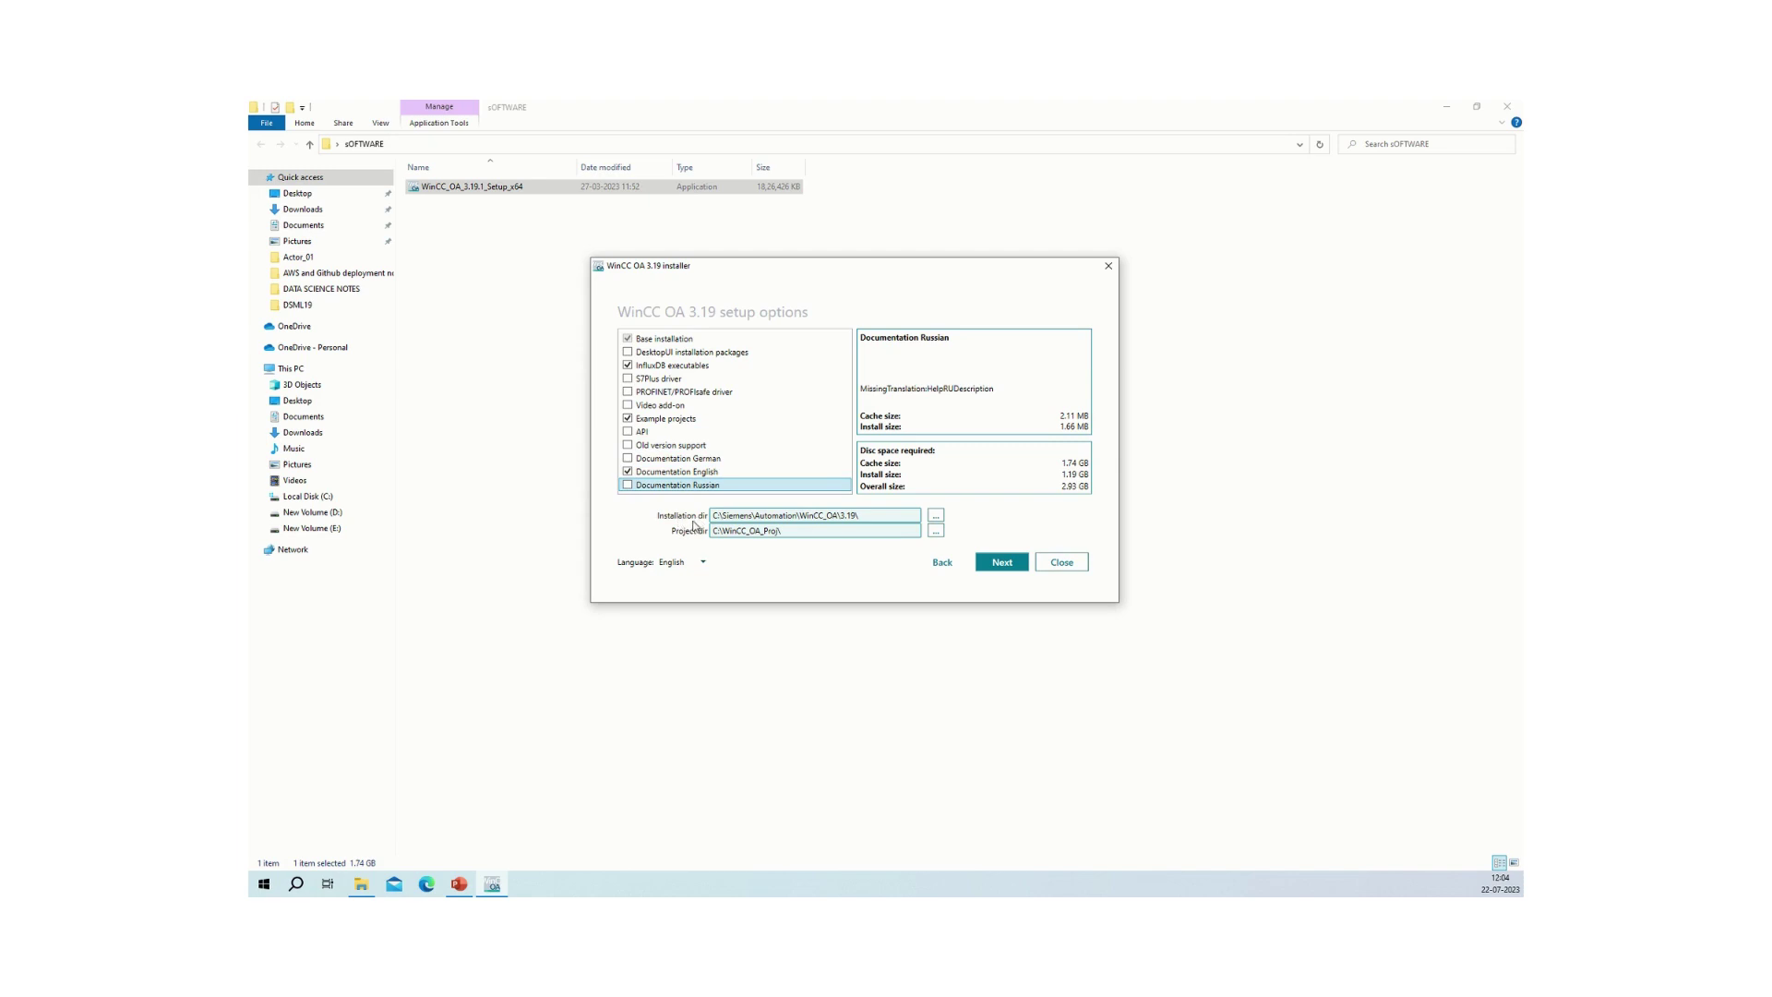
Check the installation directory and project directory paths in the setup options
drag(846, 513, 711, 522)
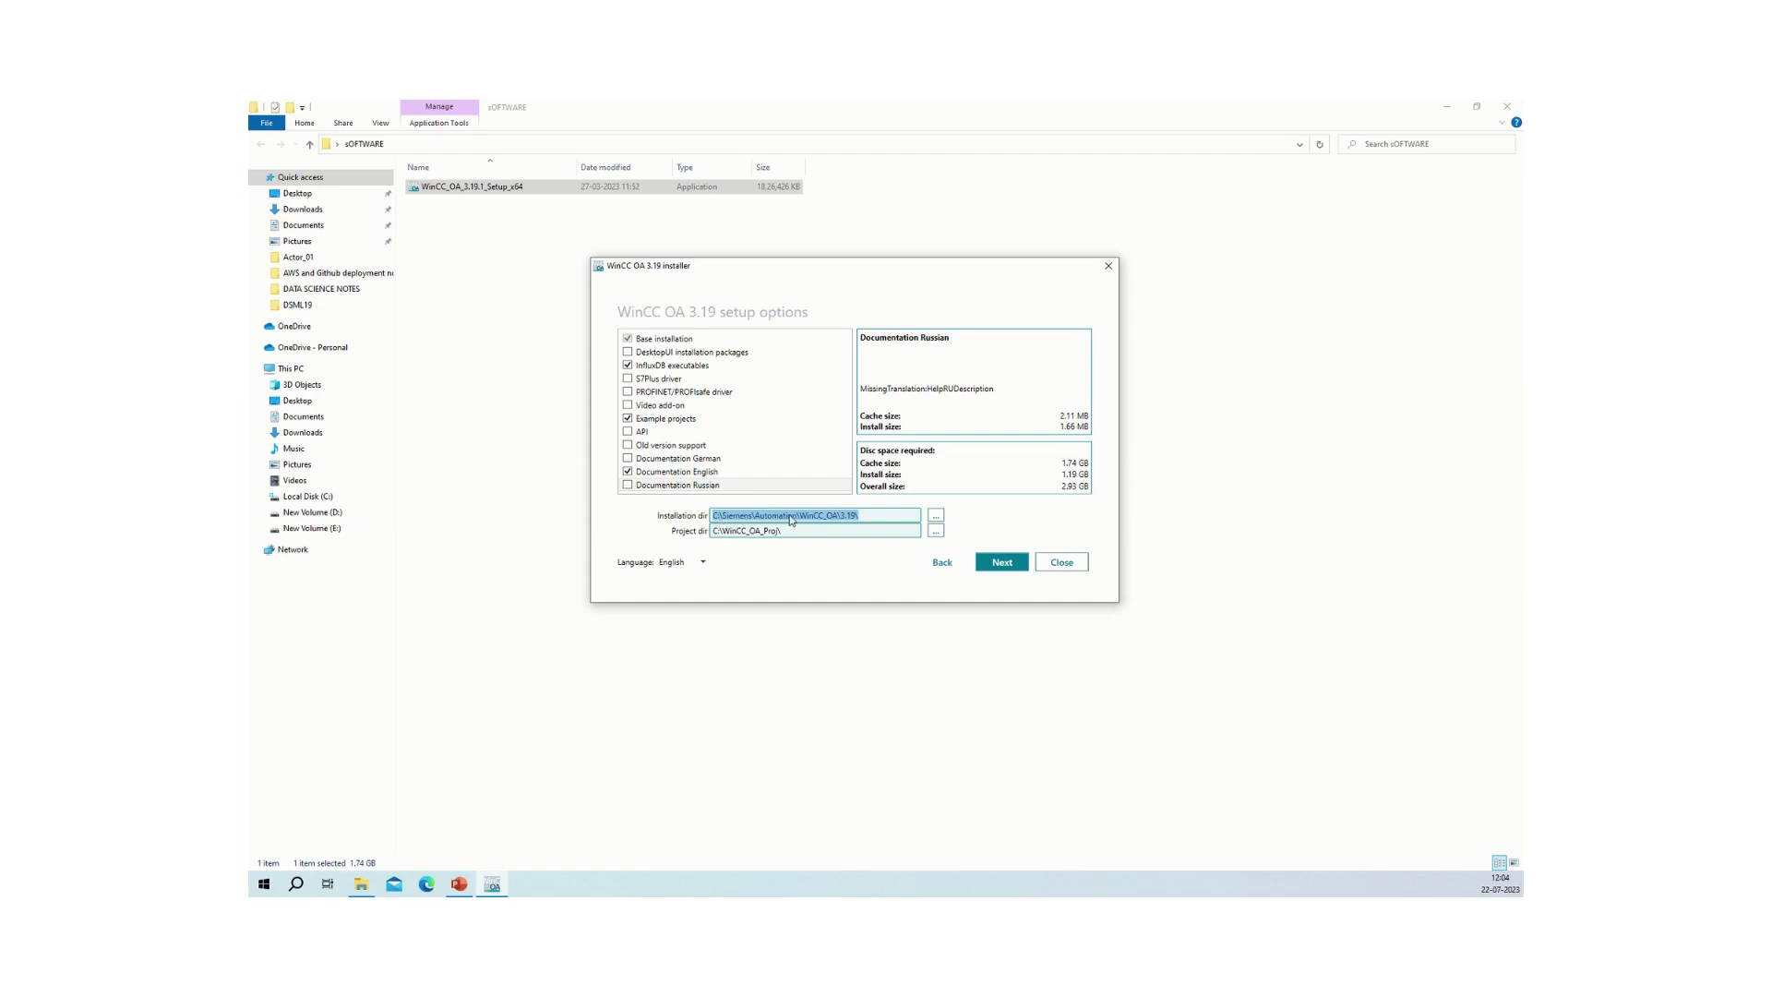
click(733, 531)
click(714, 530)
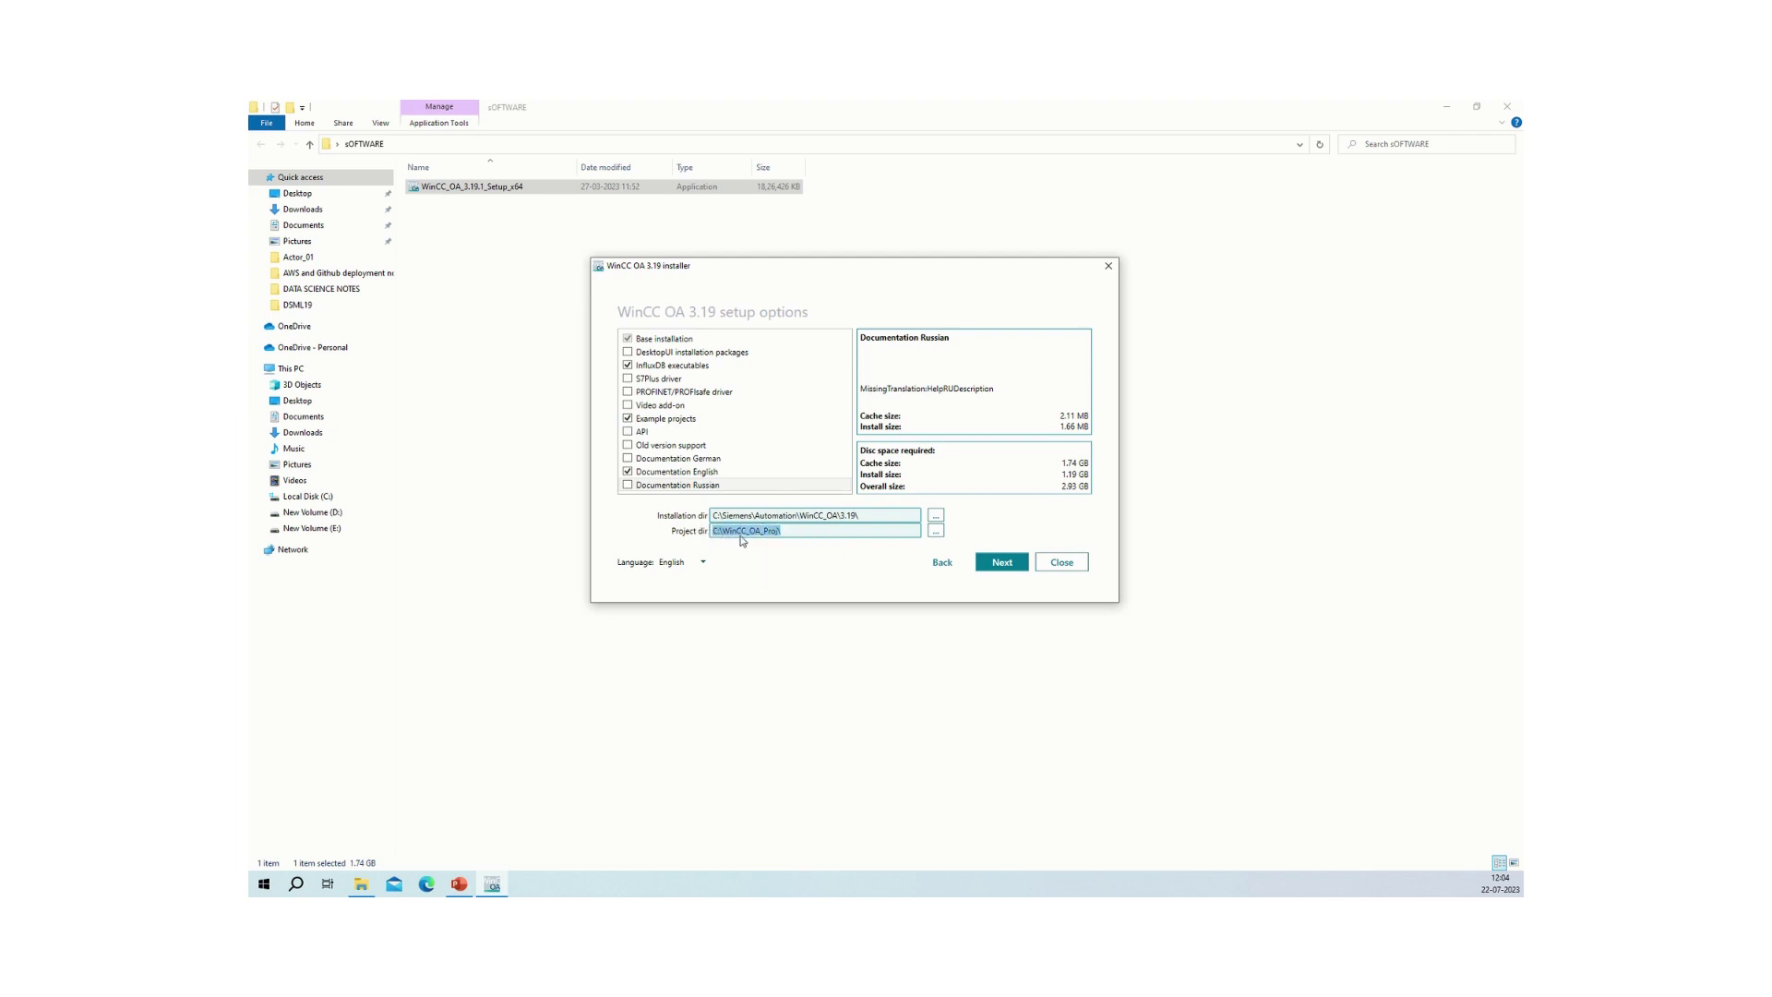
click(791, 528)
drag(788, 529, 708, 531)
drag(864, 515, 712, 523)
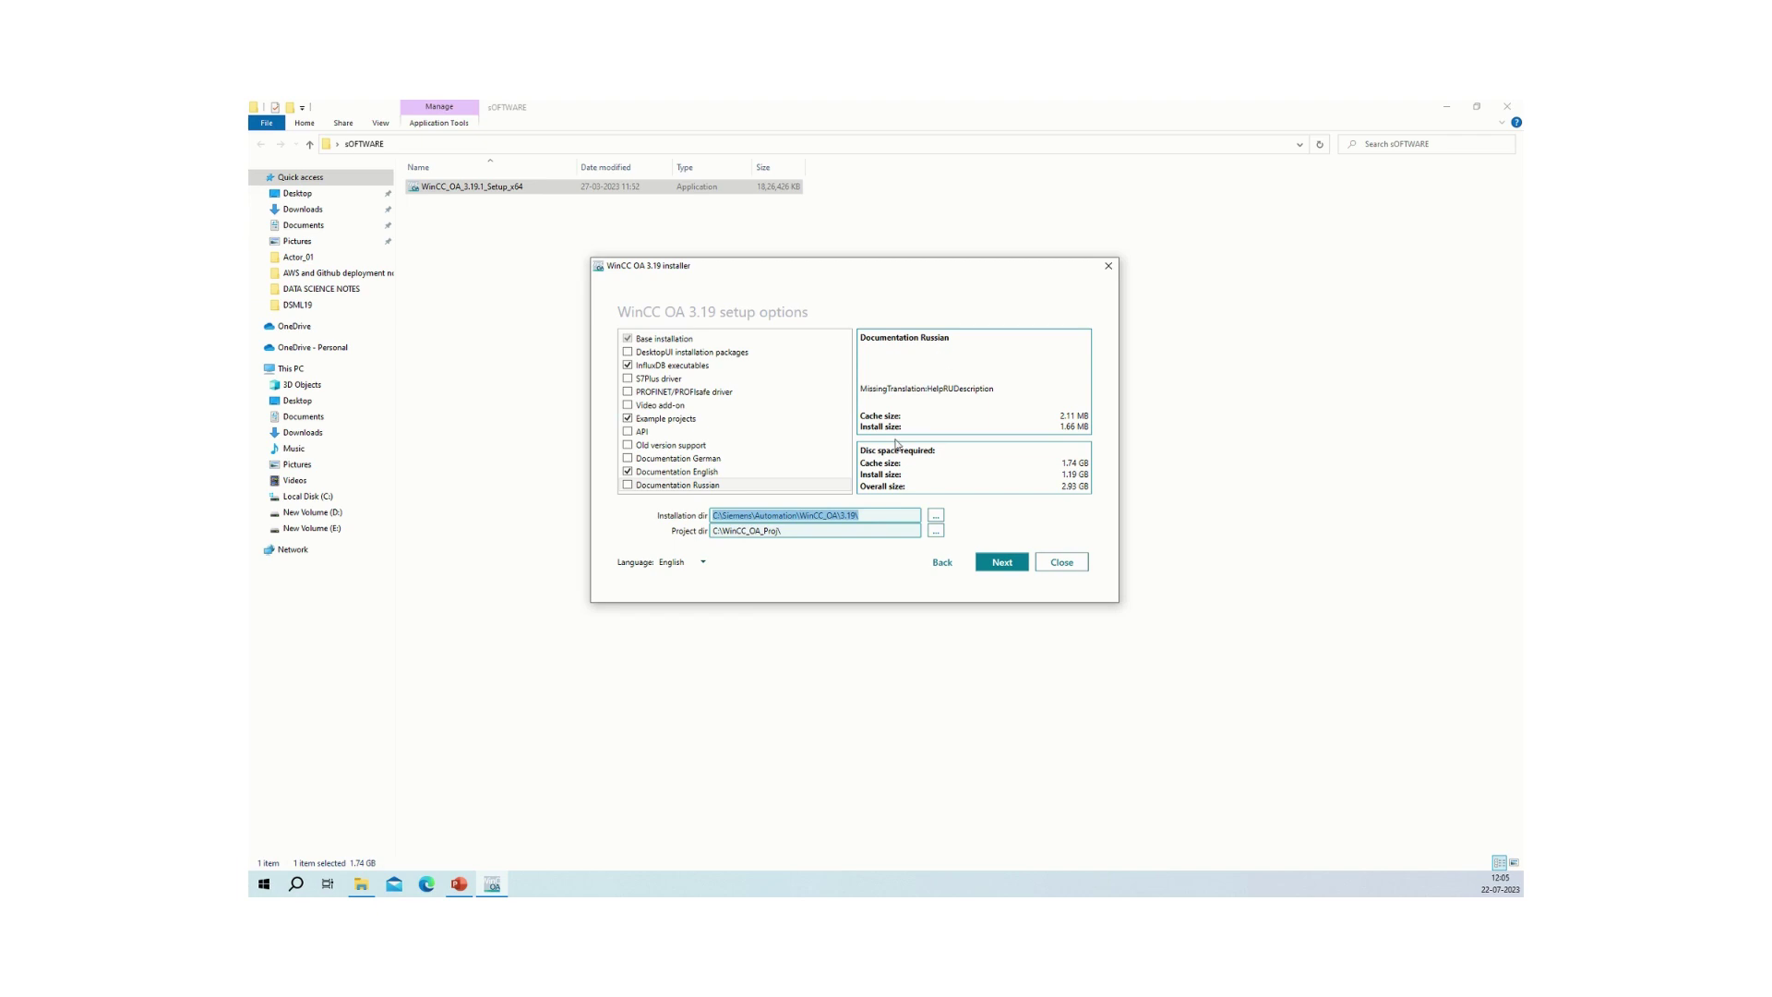
Start the WinCC OA 3.19 installation with the selected components and exit the installer once setup completes
click(652, 472)
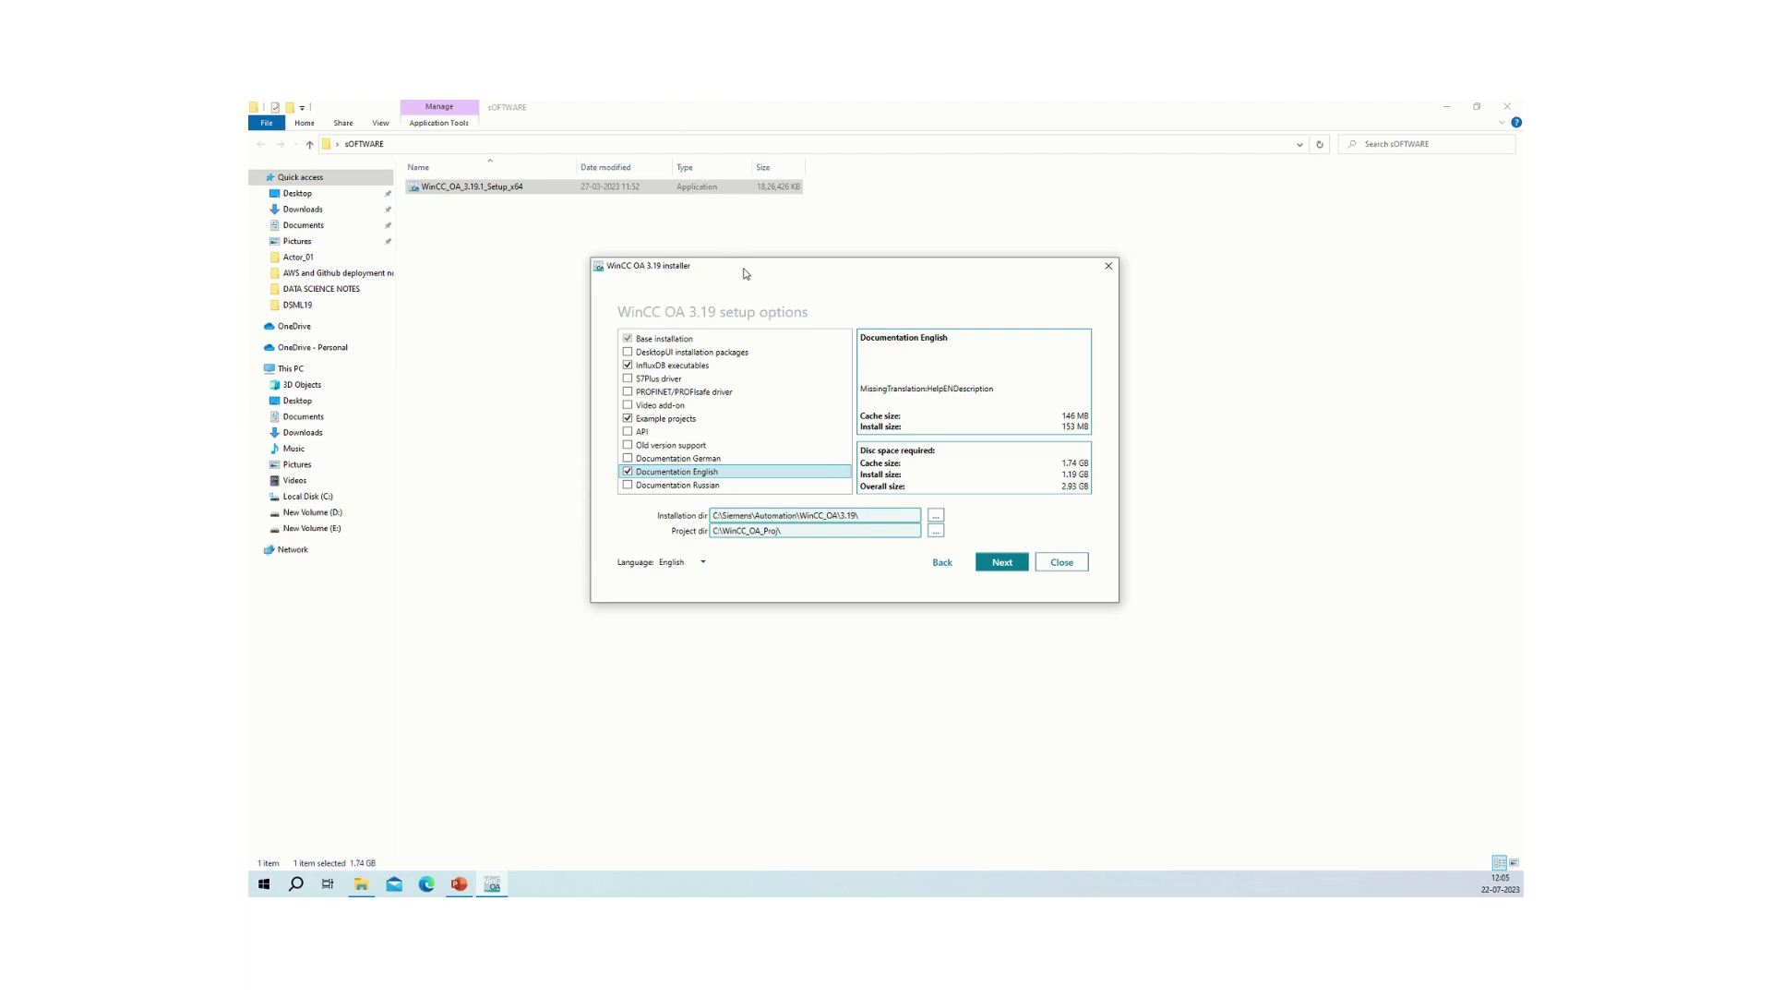
drag(743, 277, 686, 296)
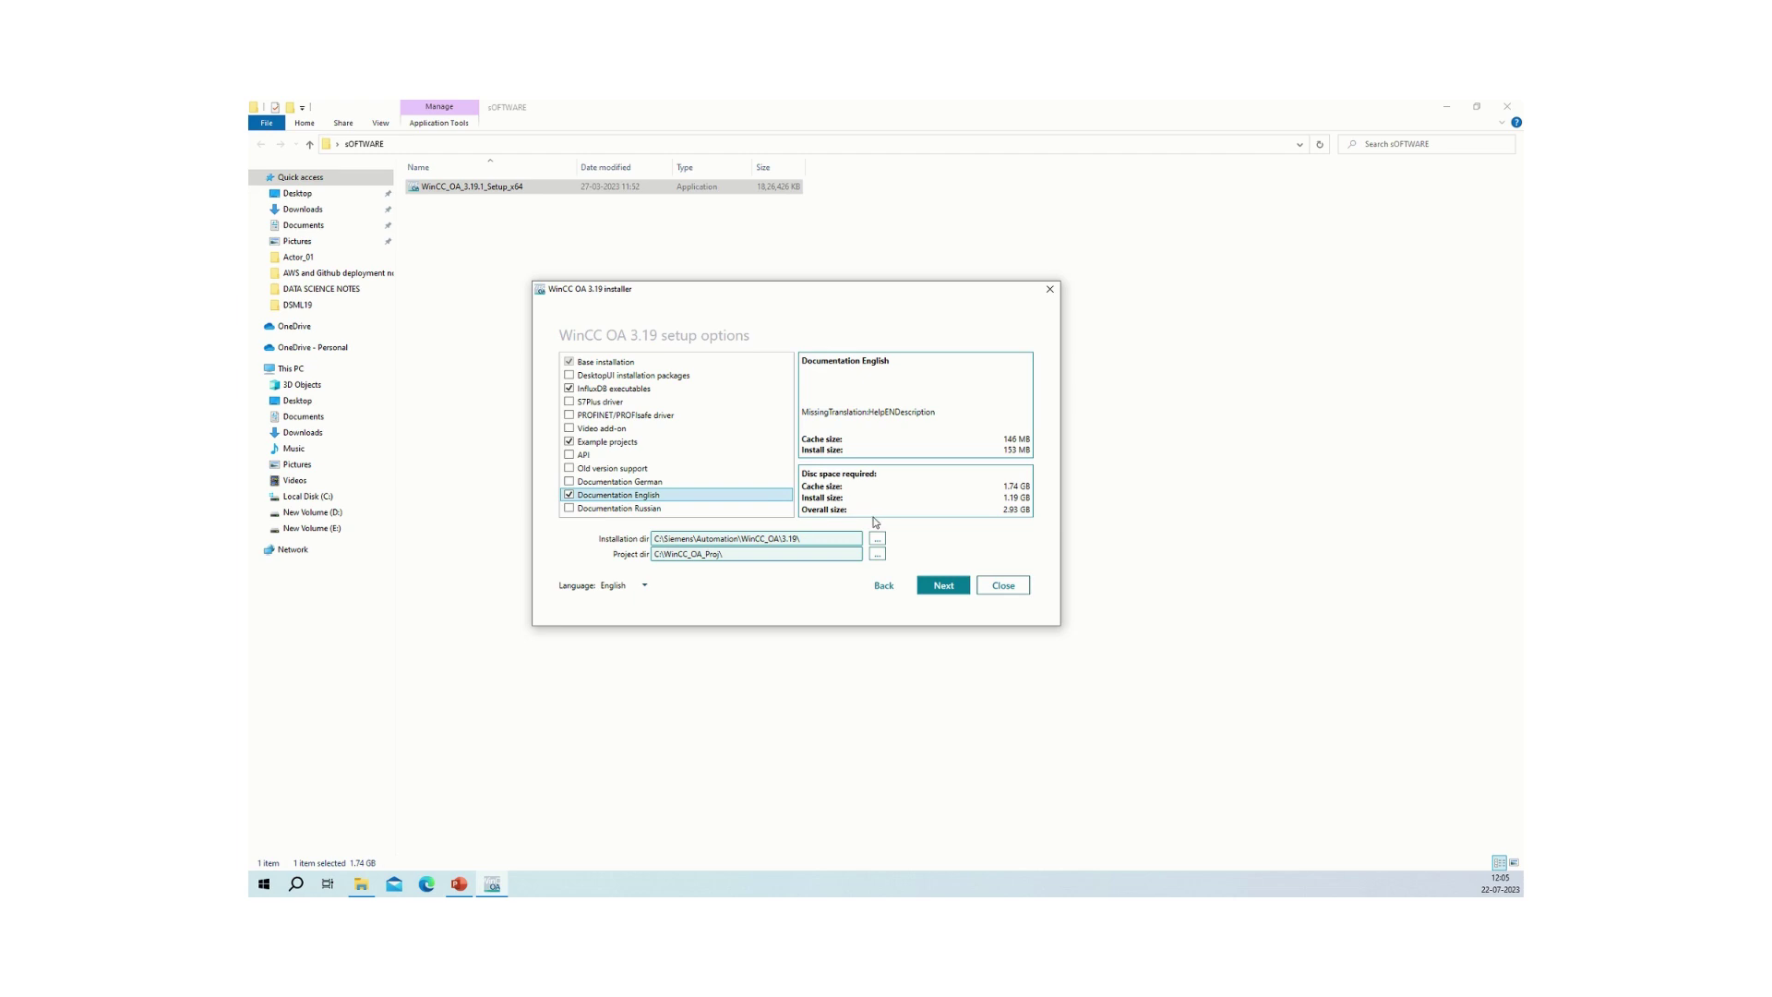
click(941, 586)
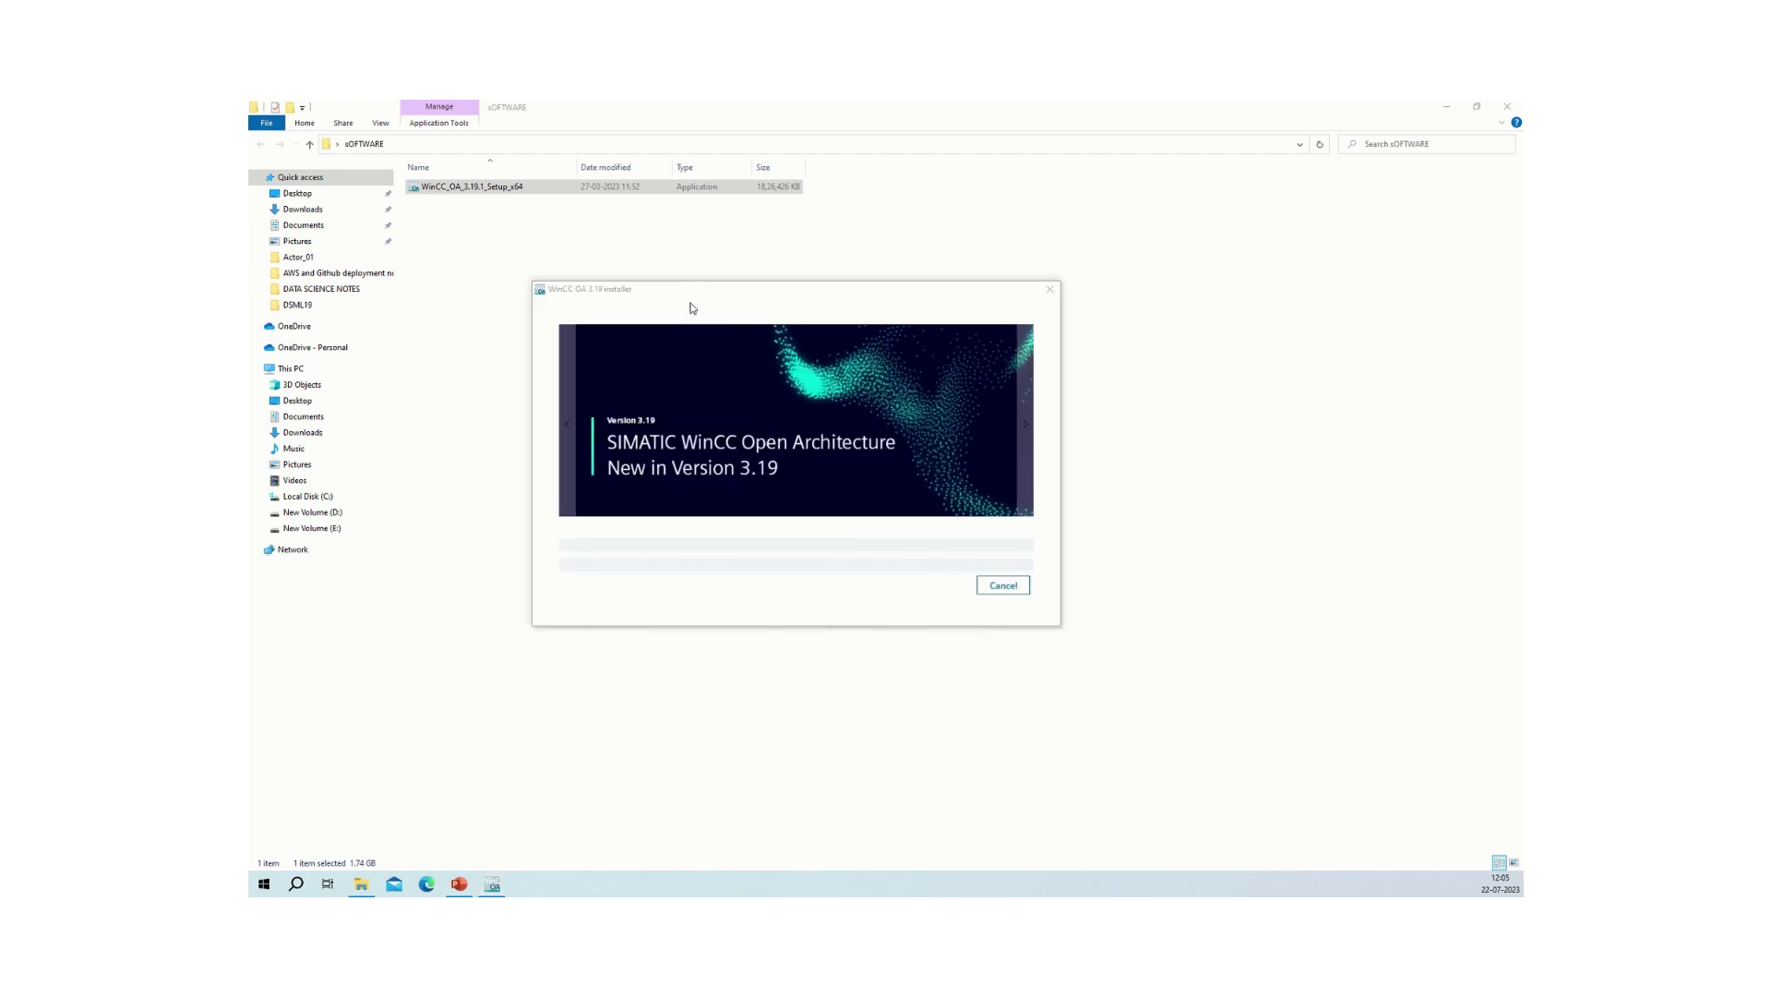
drag(677, 292, 698, 285)
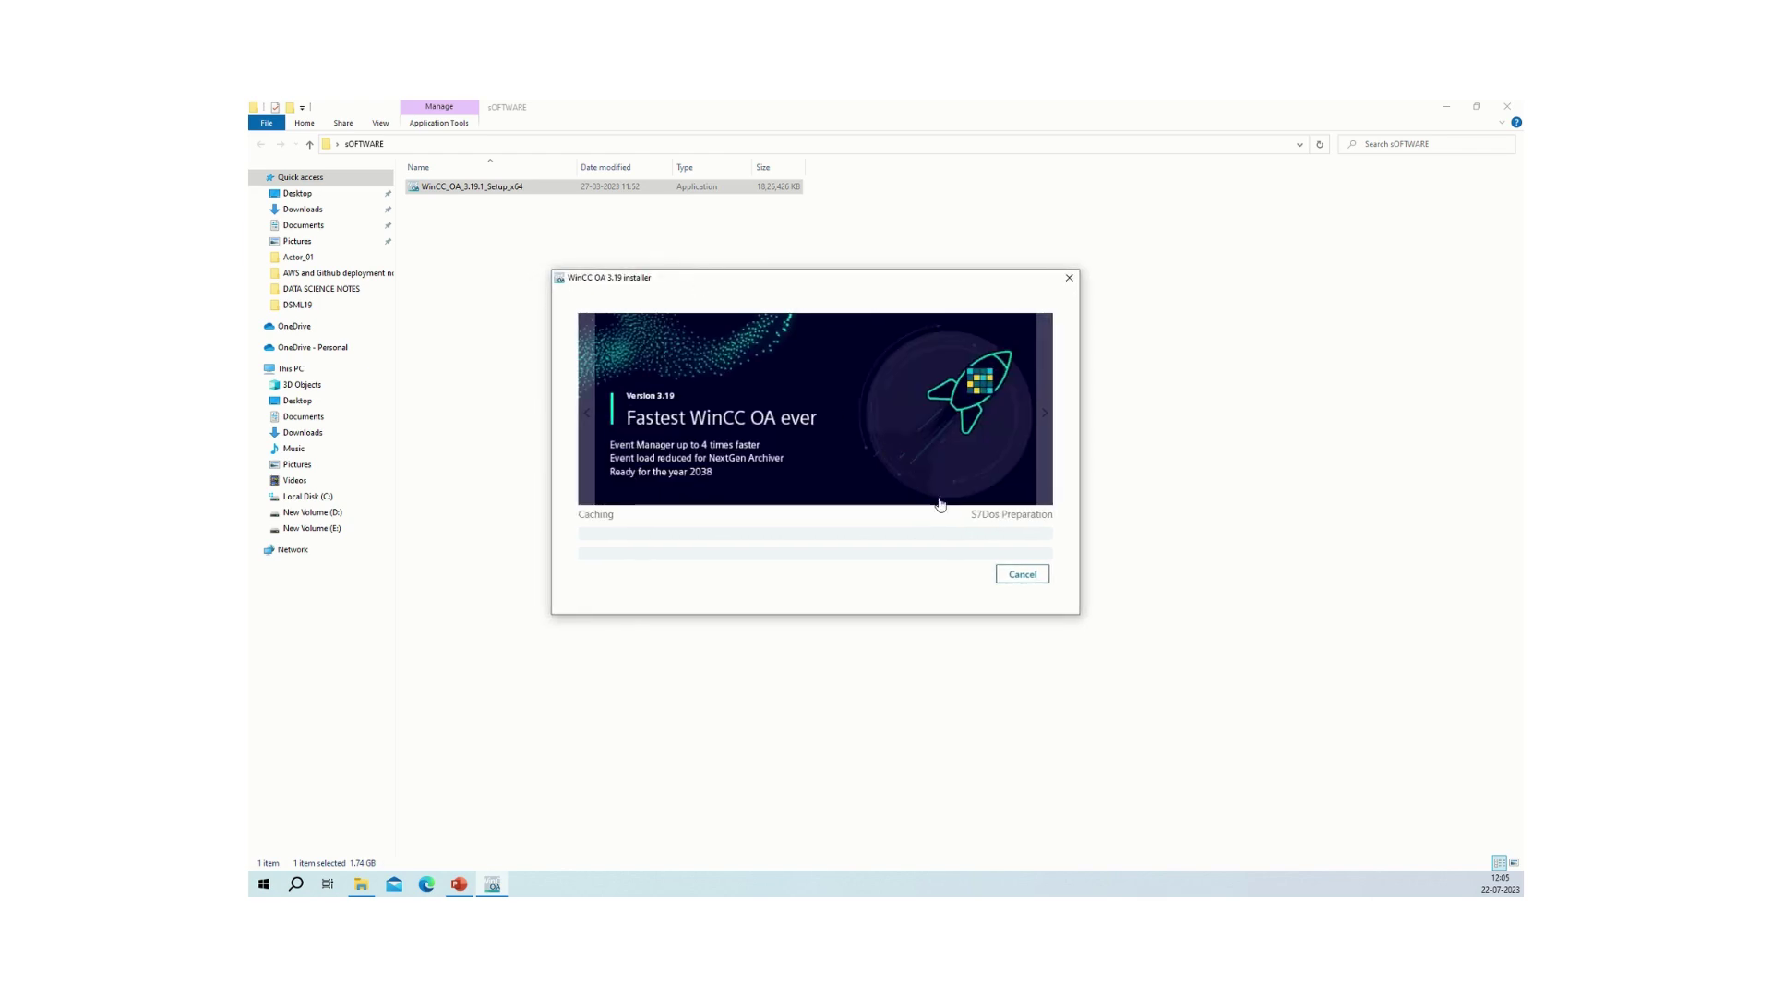
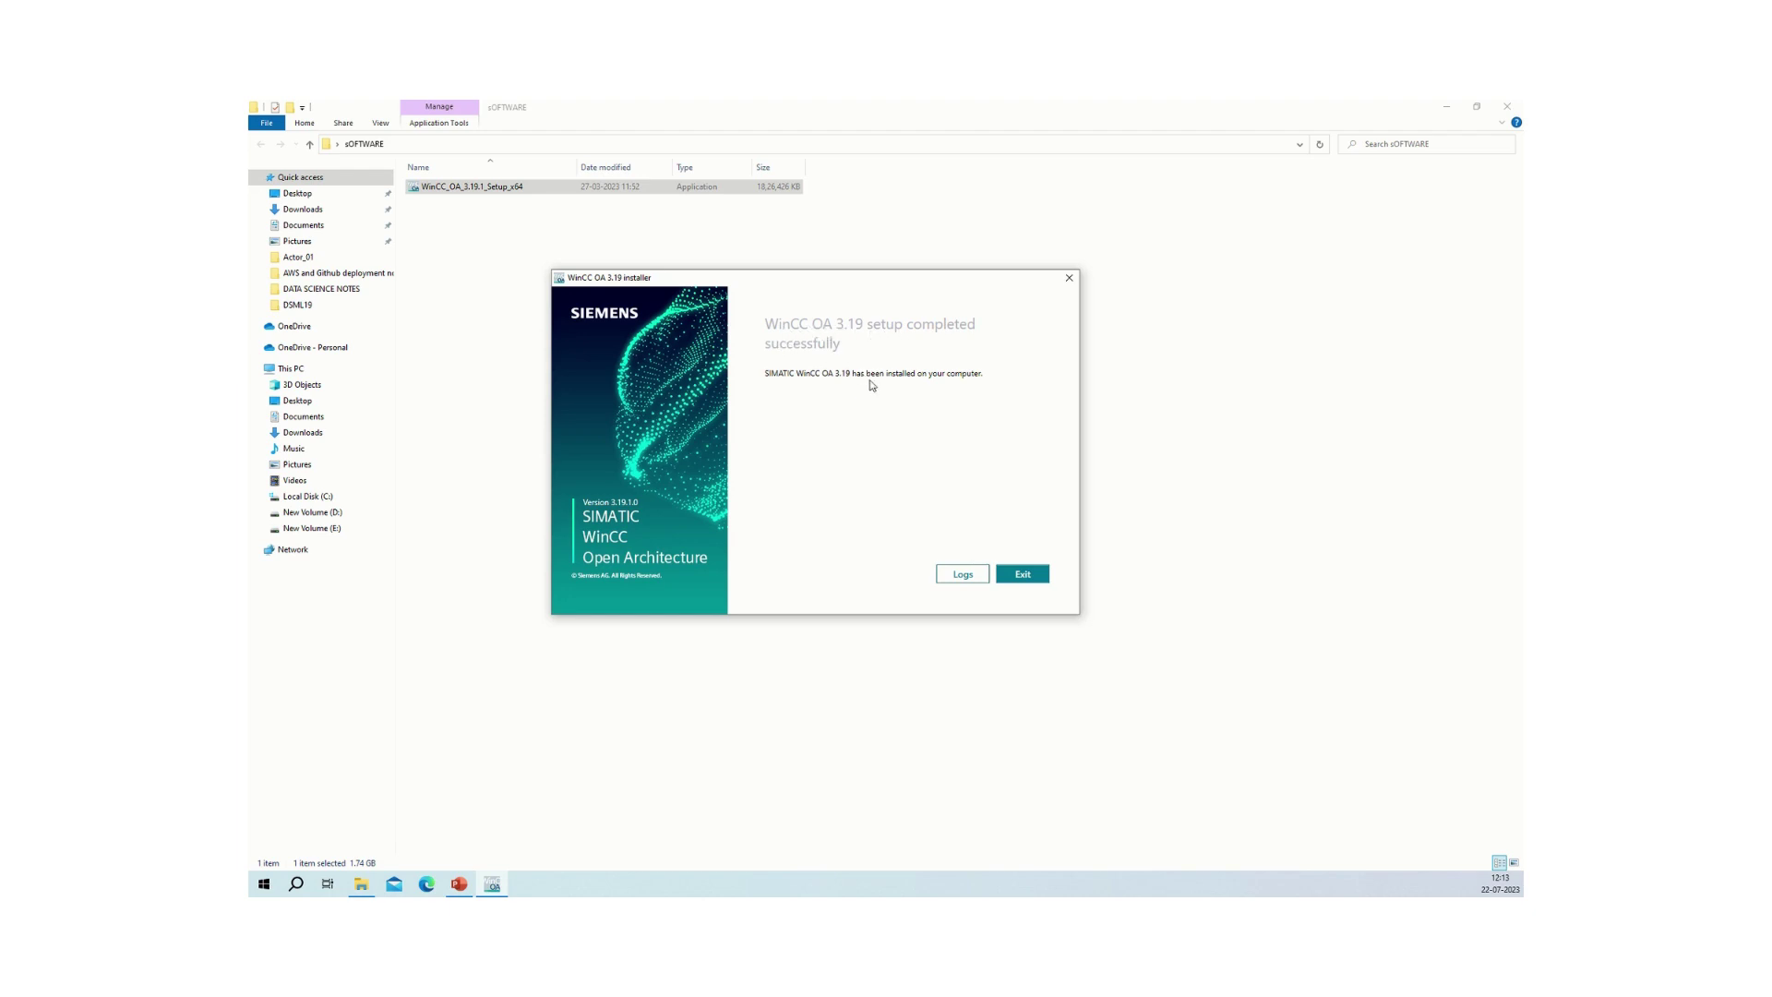
click(1015, 575)
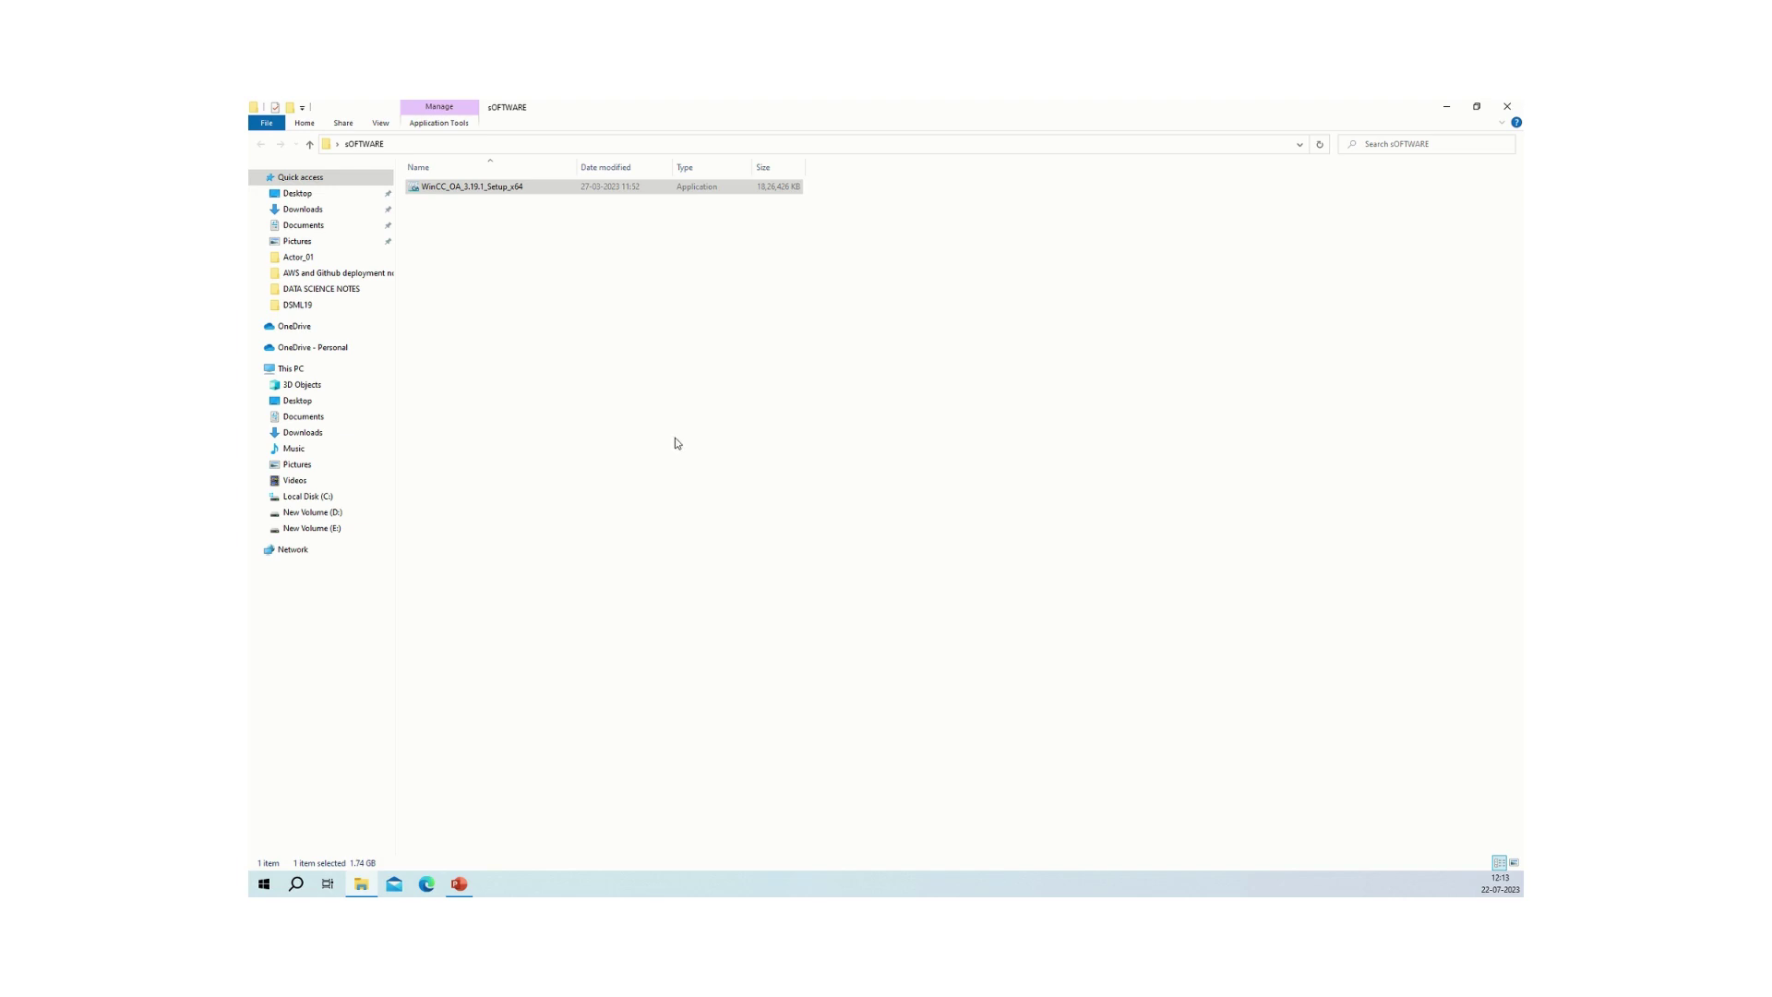
Search Windows for WINCC to check which WinCC OA 3.19 applications are installed
click(293, 887)
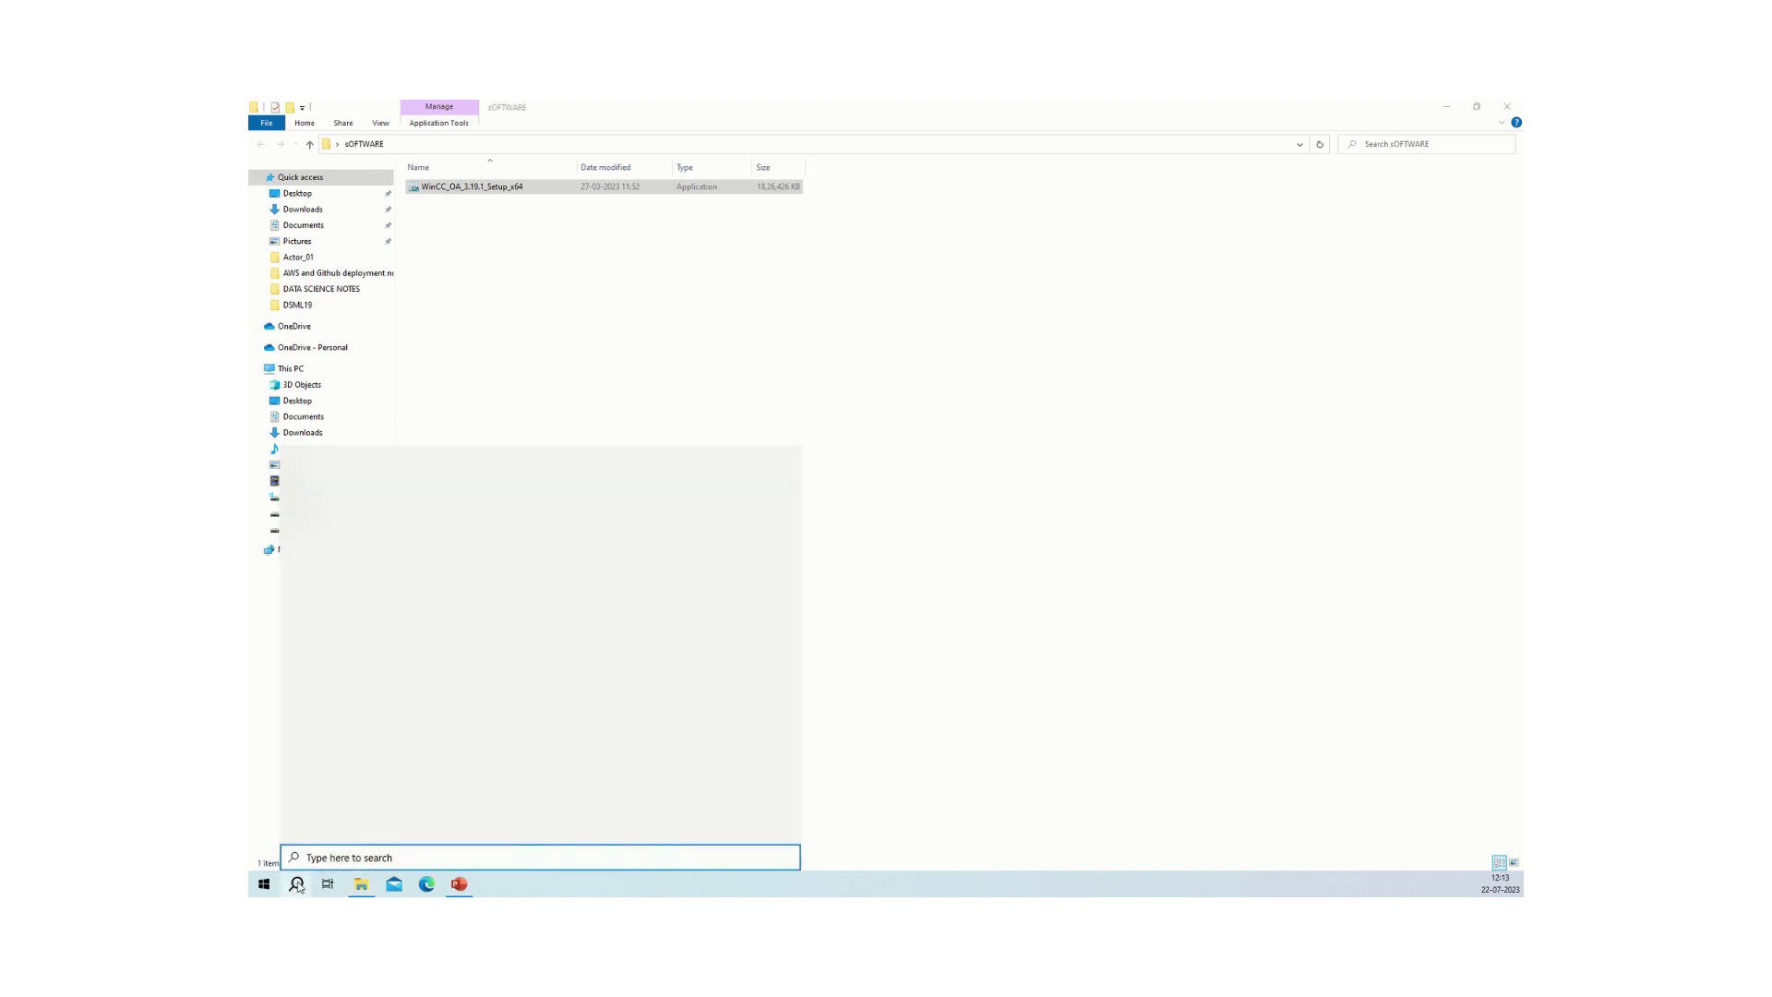
text(WIN)
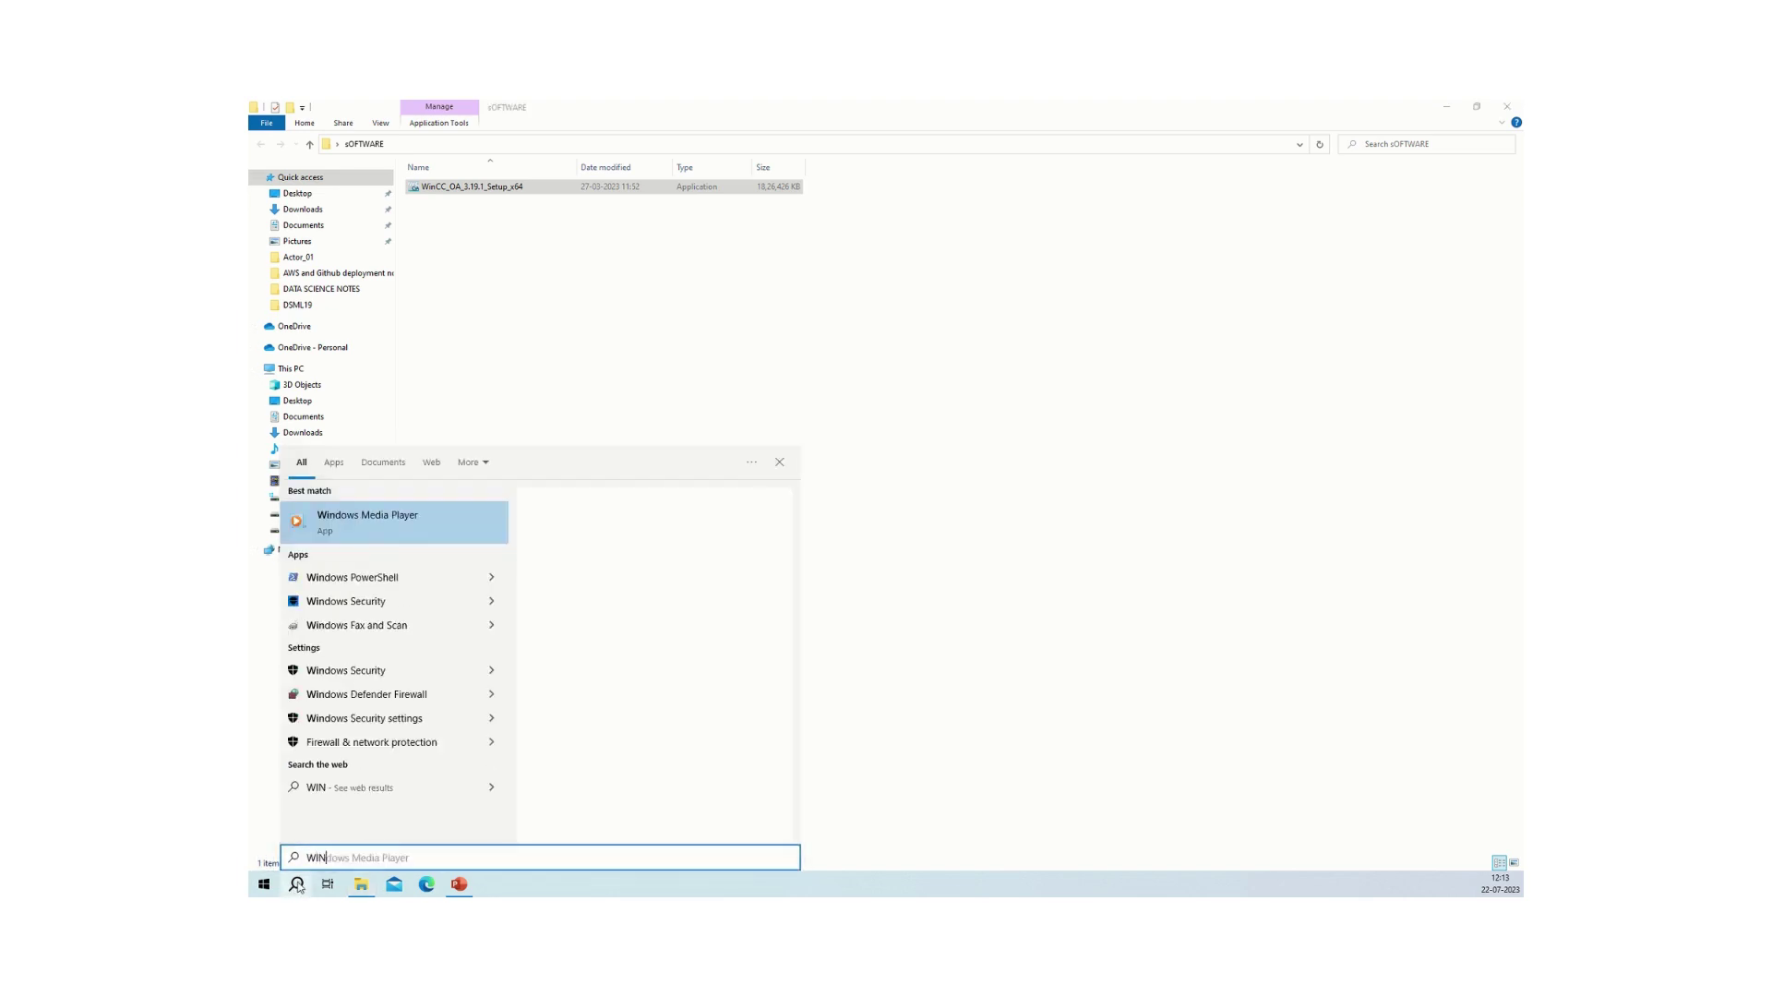
text(CC)
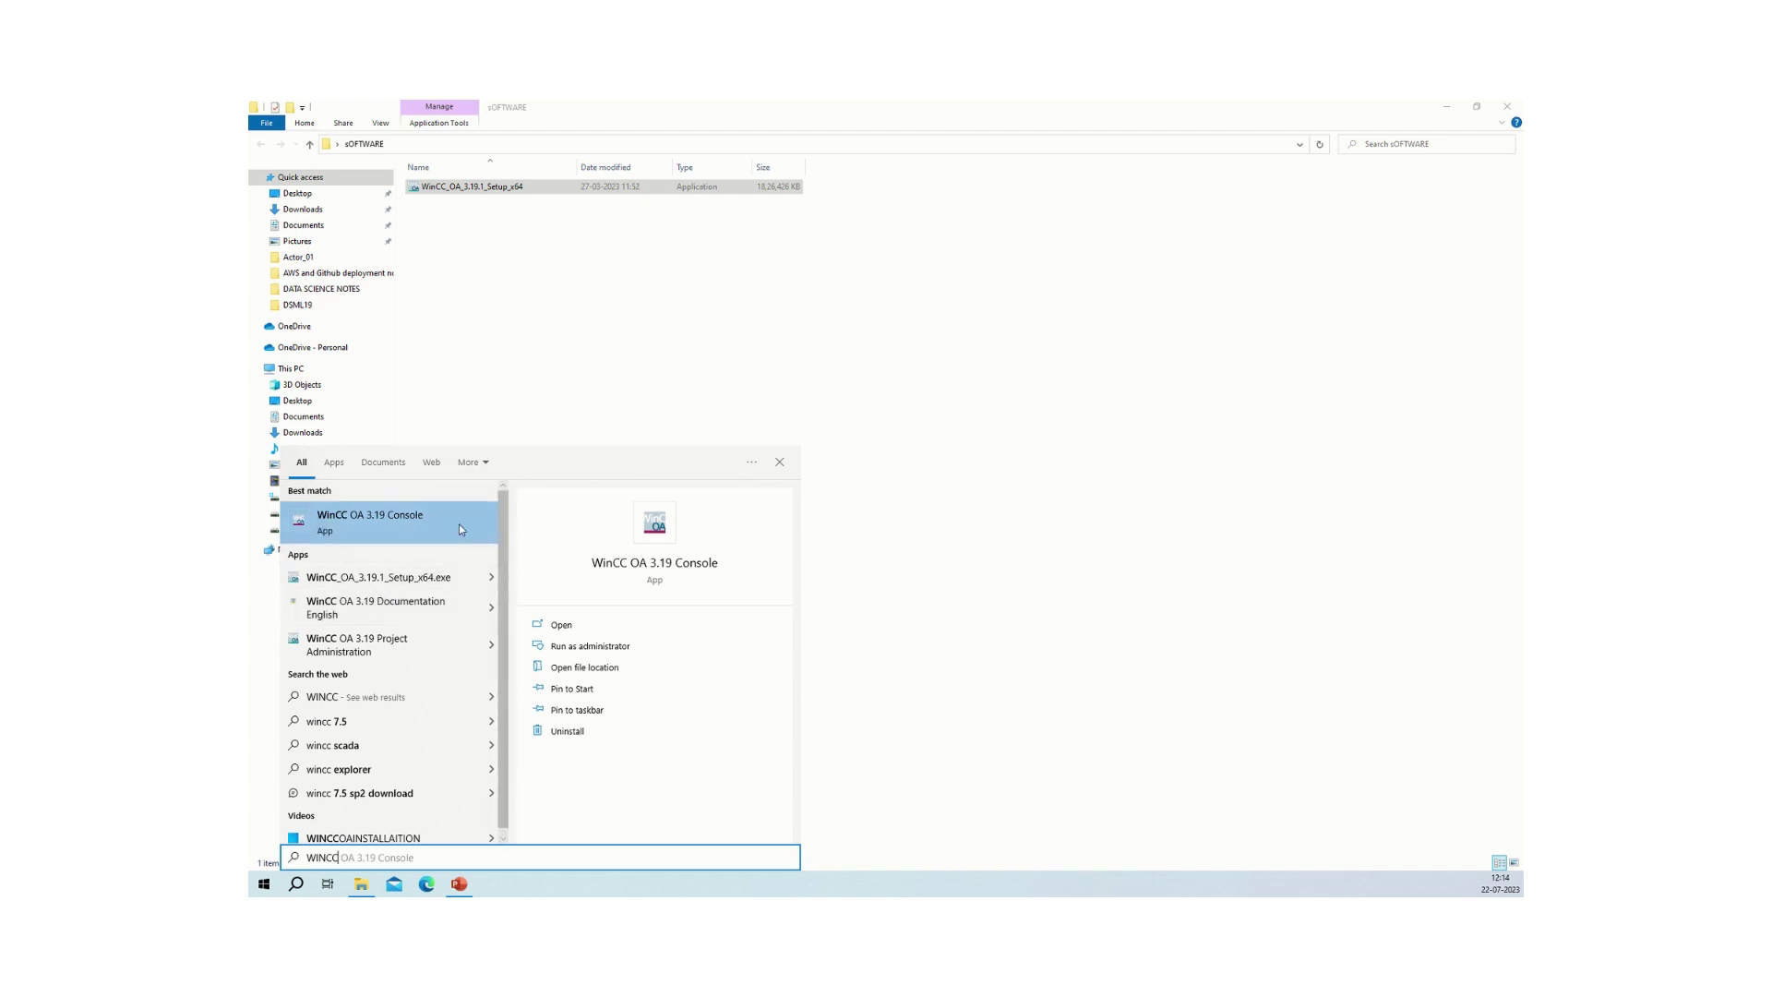
click(507, 430)
Inspect the installed program files in the Siemens\Automation\WinCC_OA\3.19 folder on Local Disk (C:)
click(301, 498)
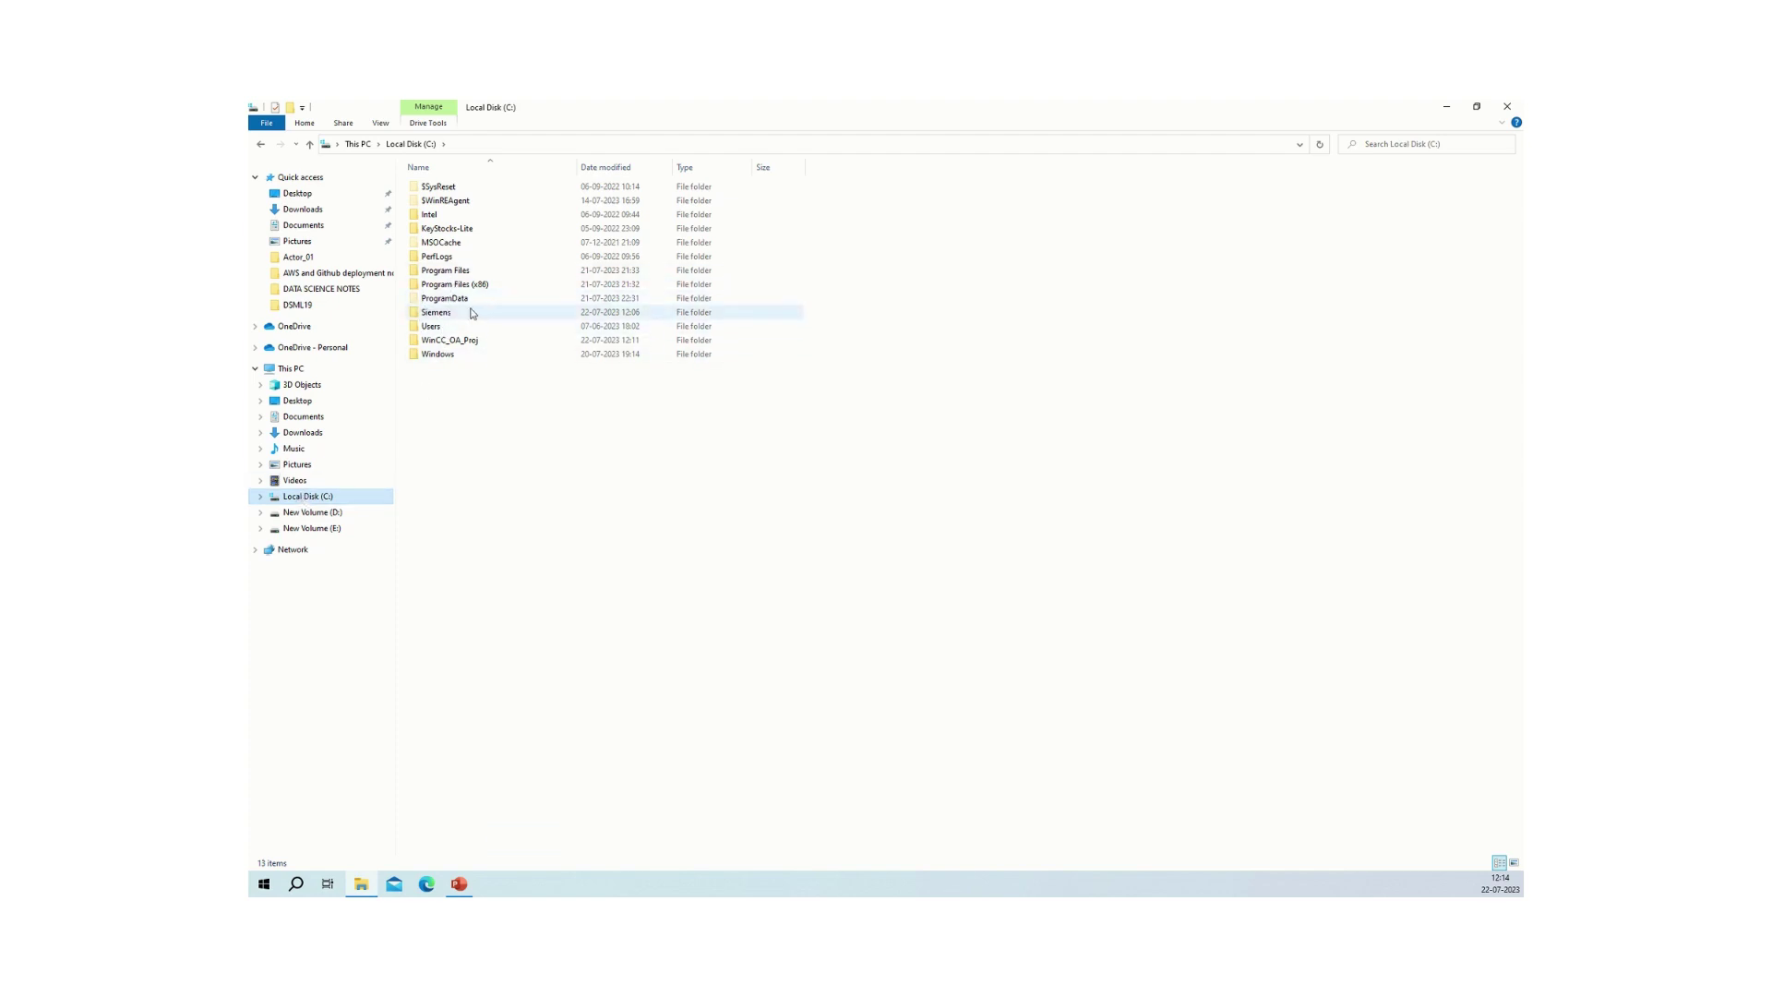
click(469, 315)
double_click(469, 314)
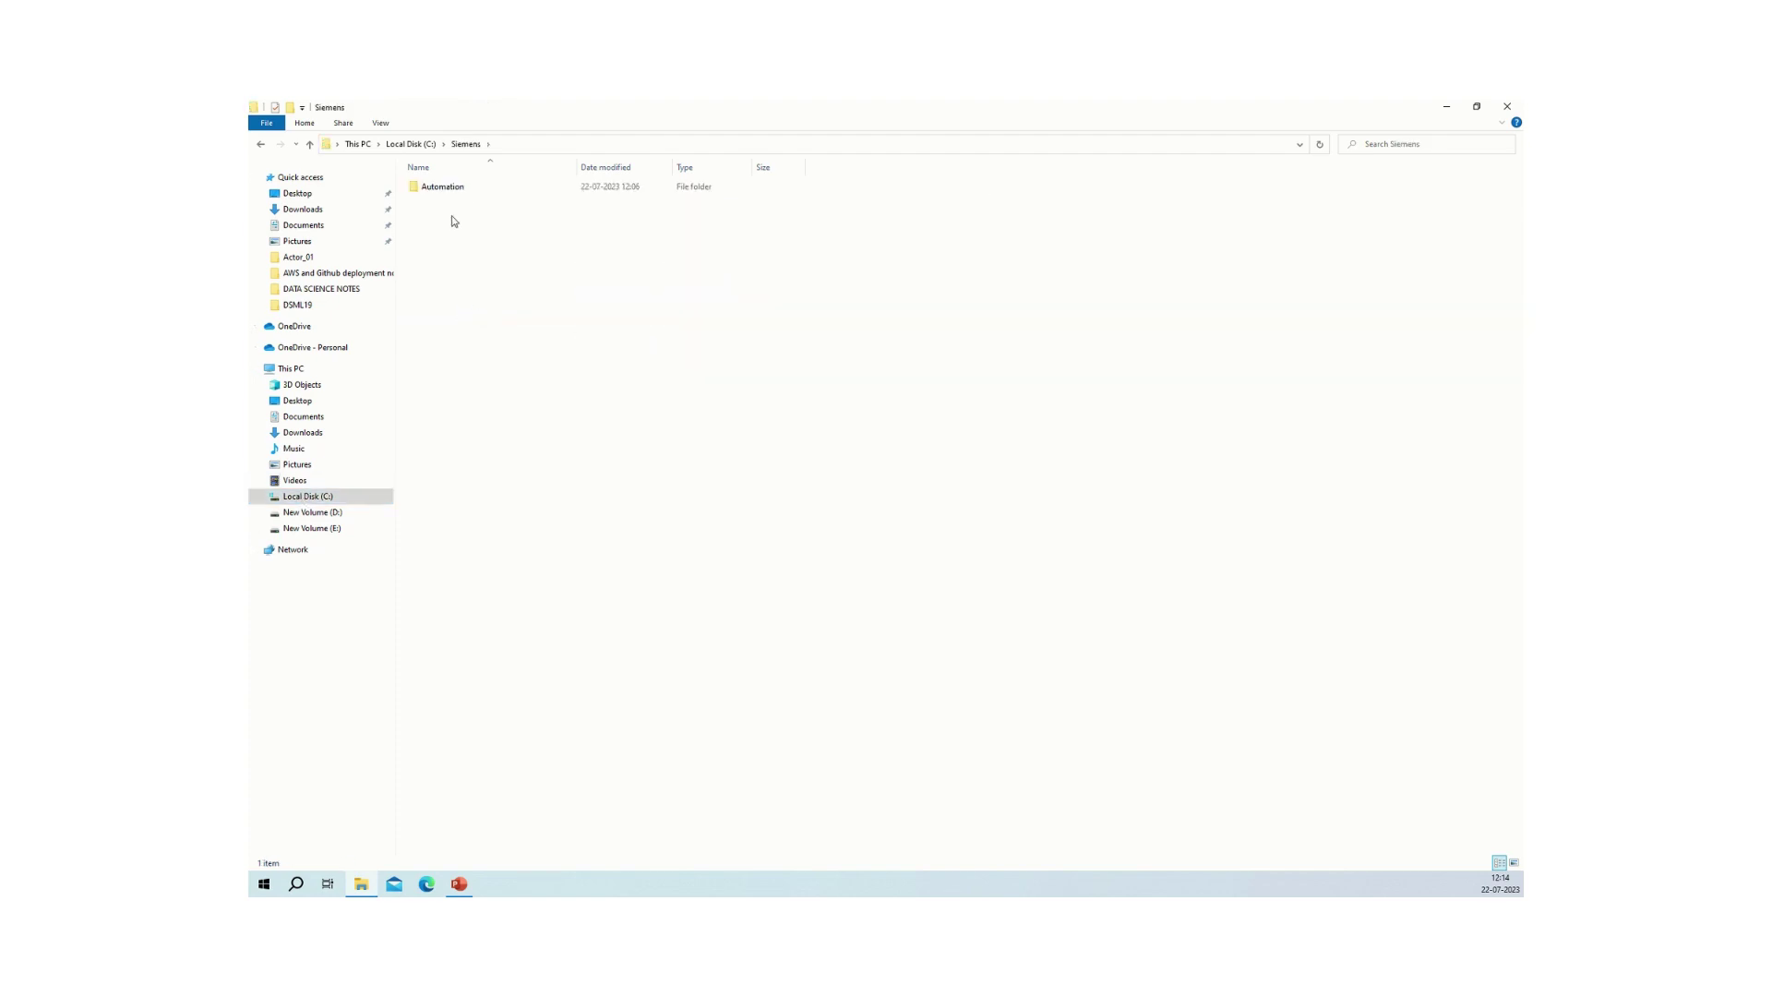
double_click(464, 188)
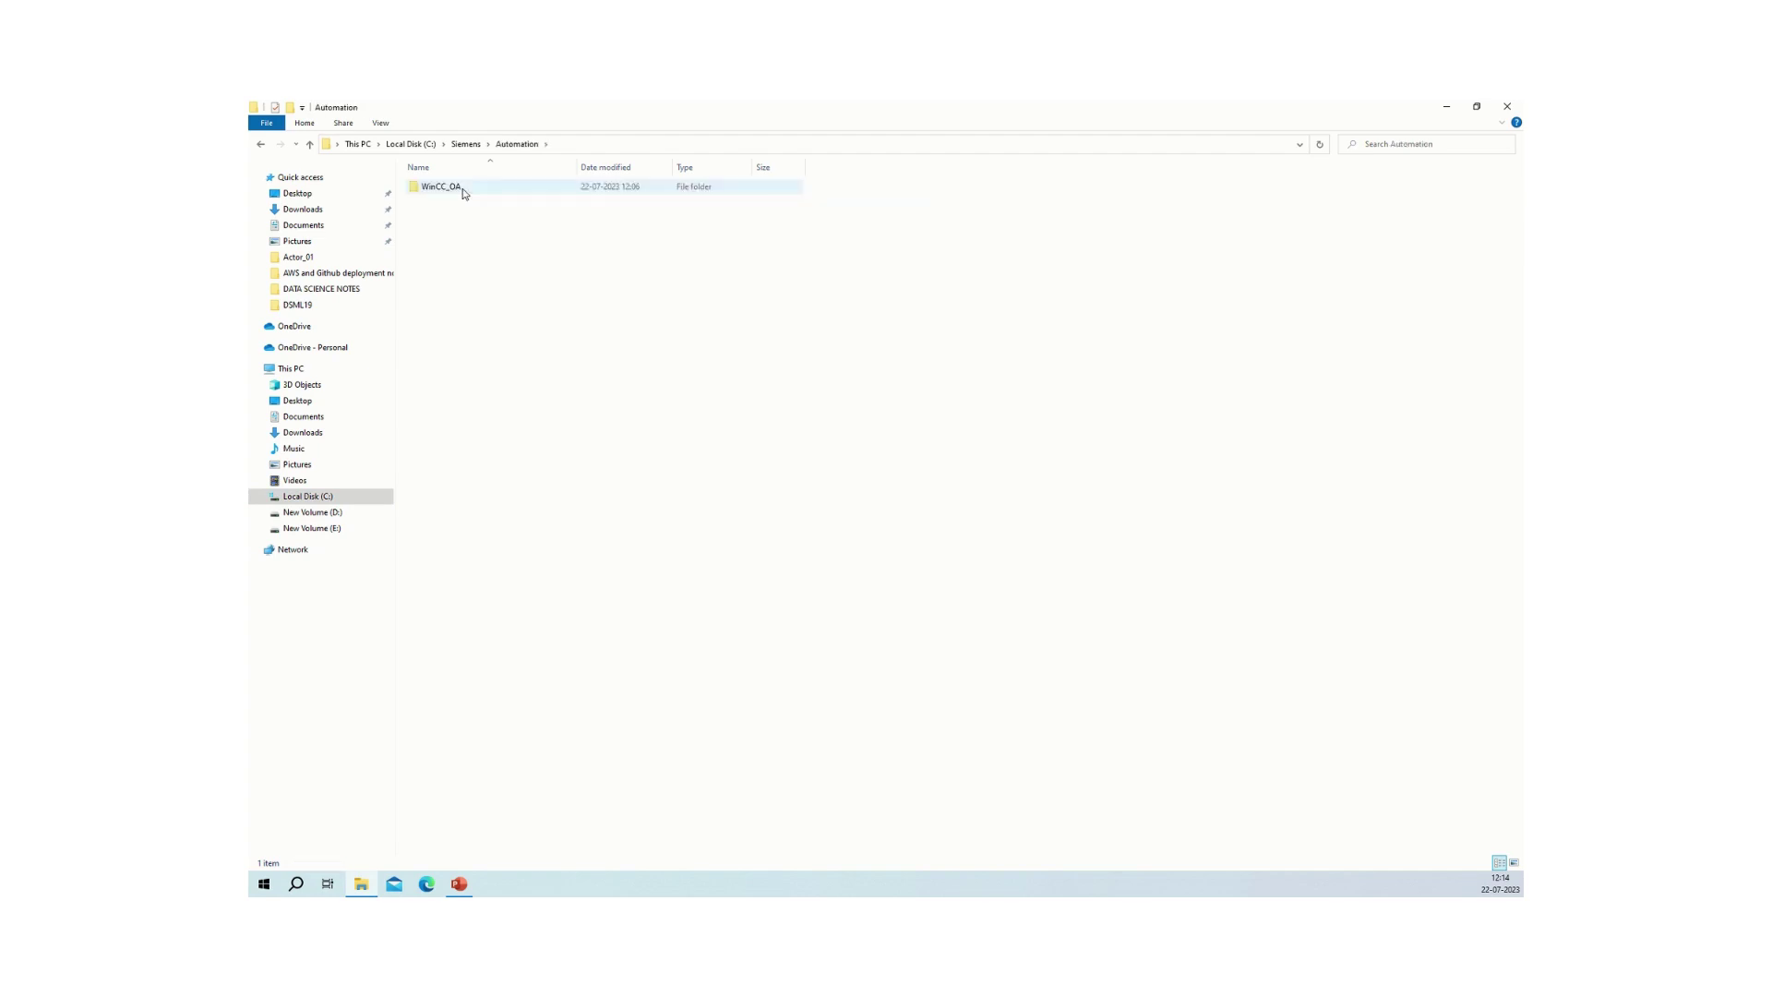
double_click(496, 193)
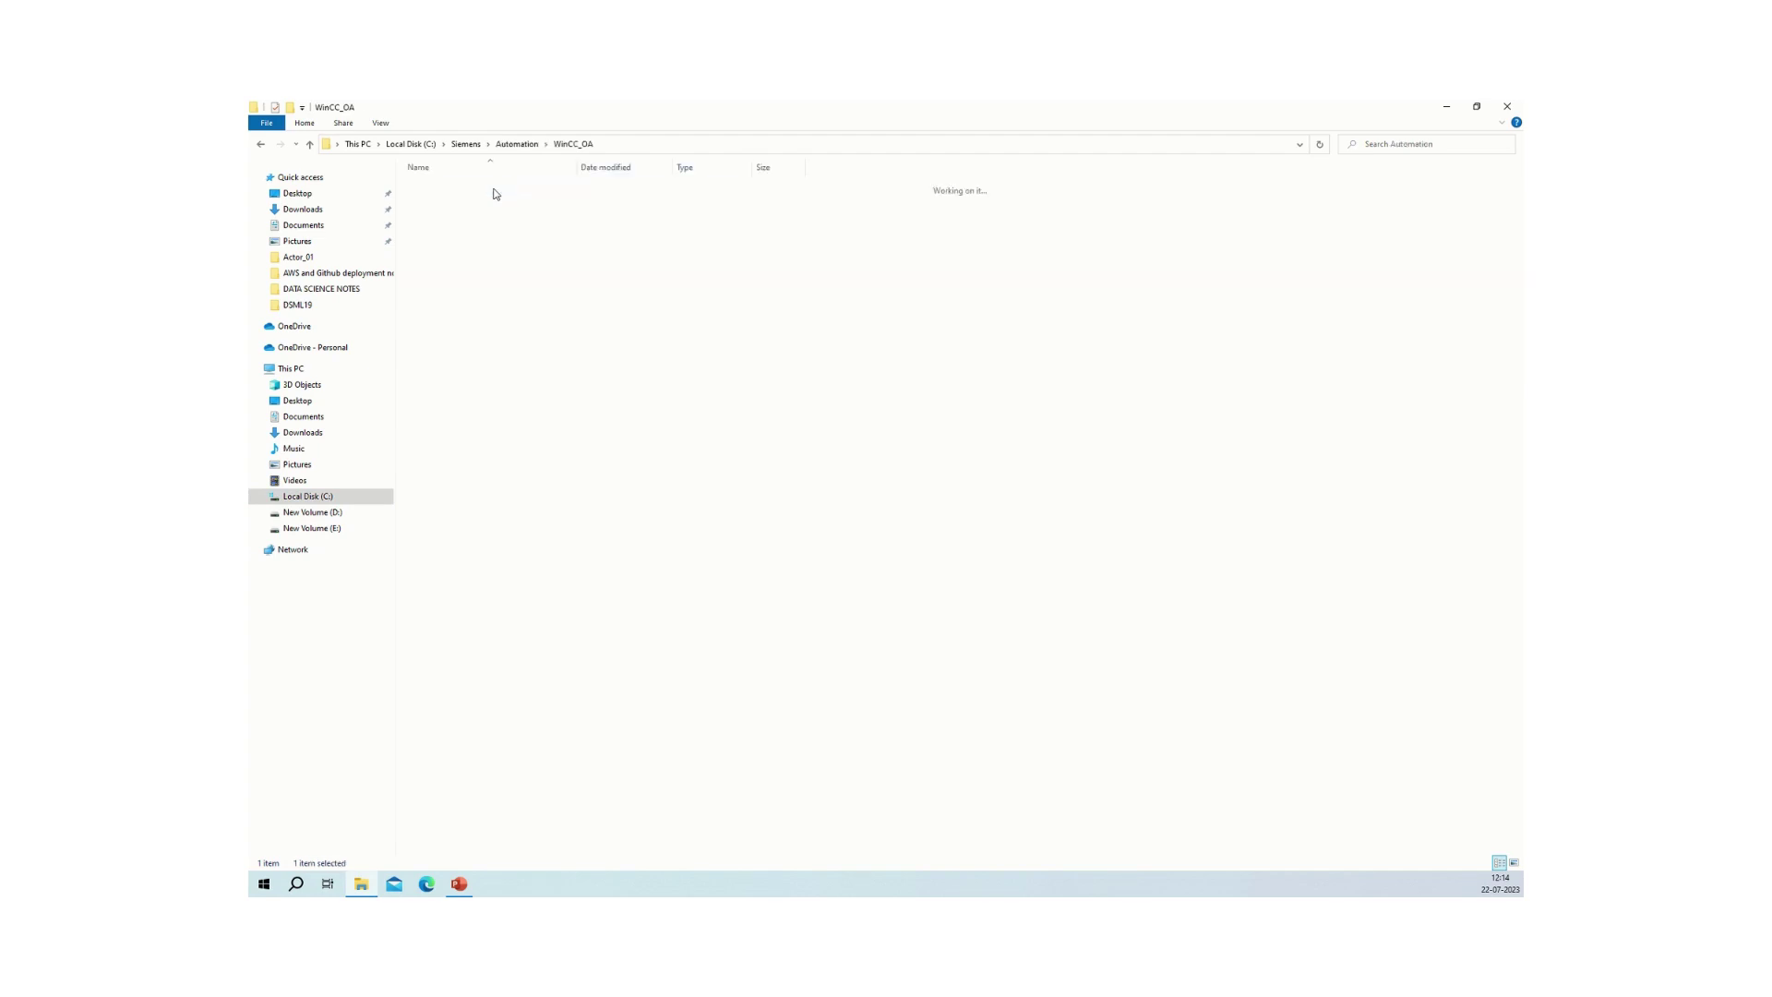
double_click(496, 193)
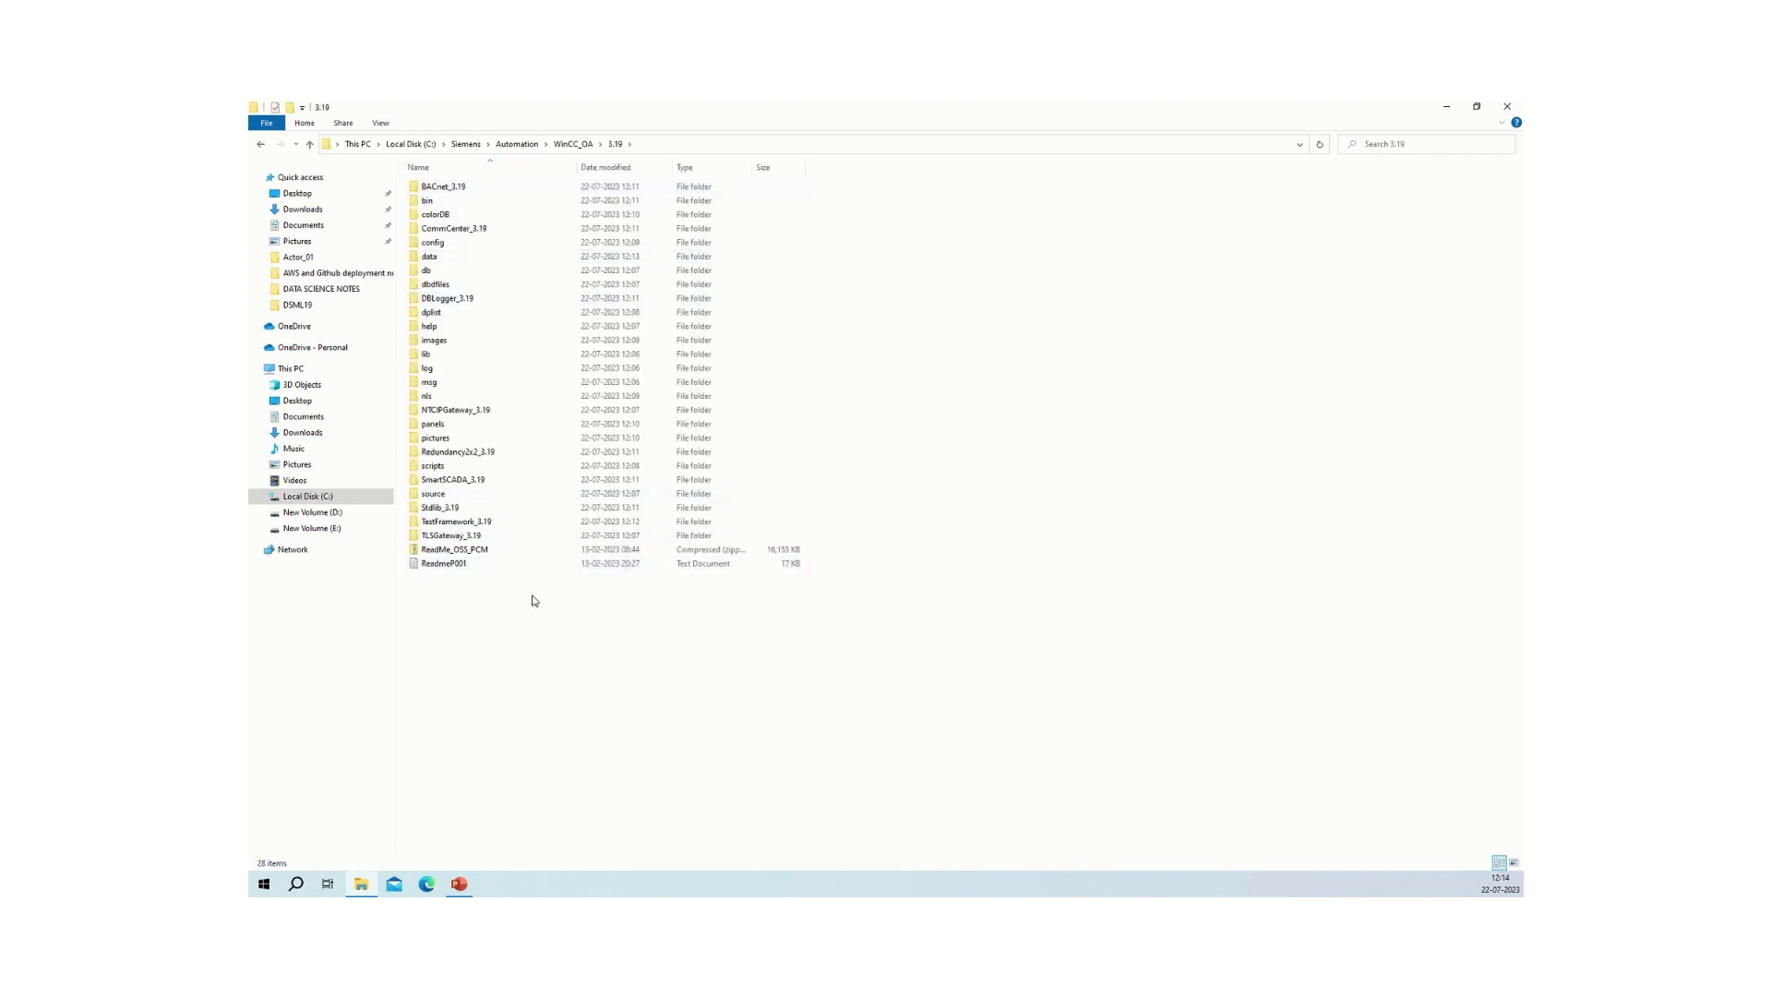
drag(531, 595, 469, 186)
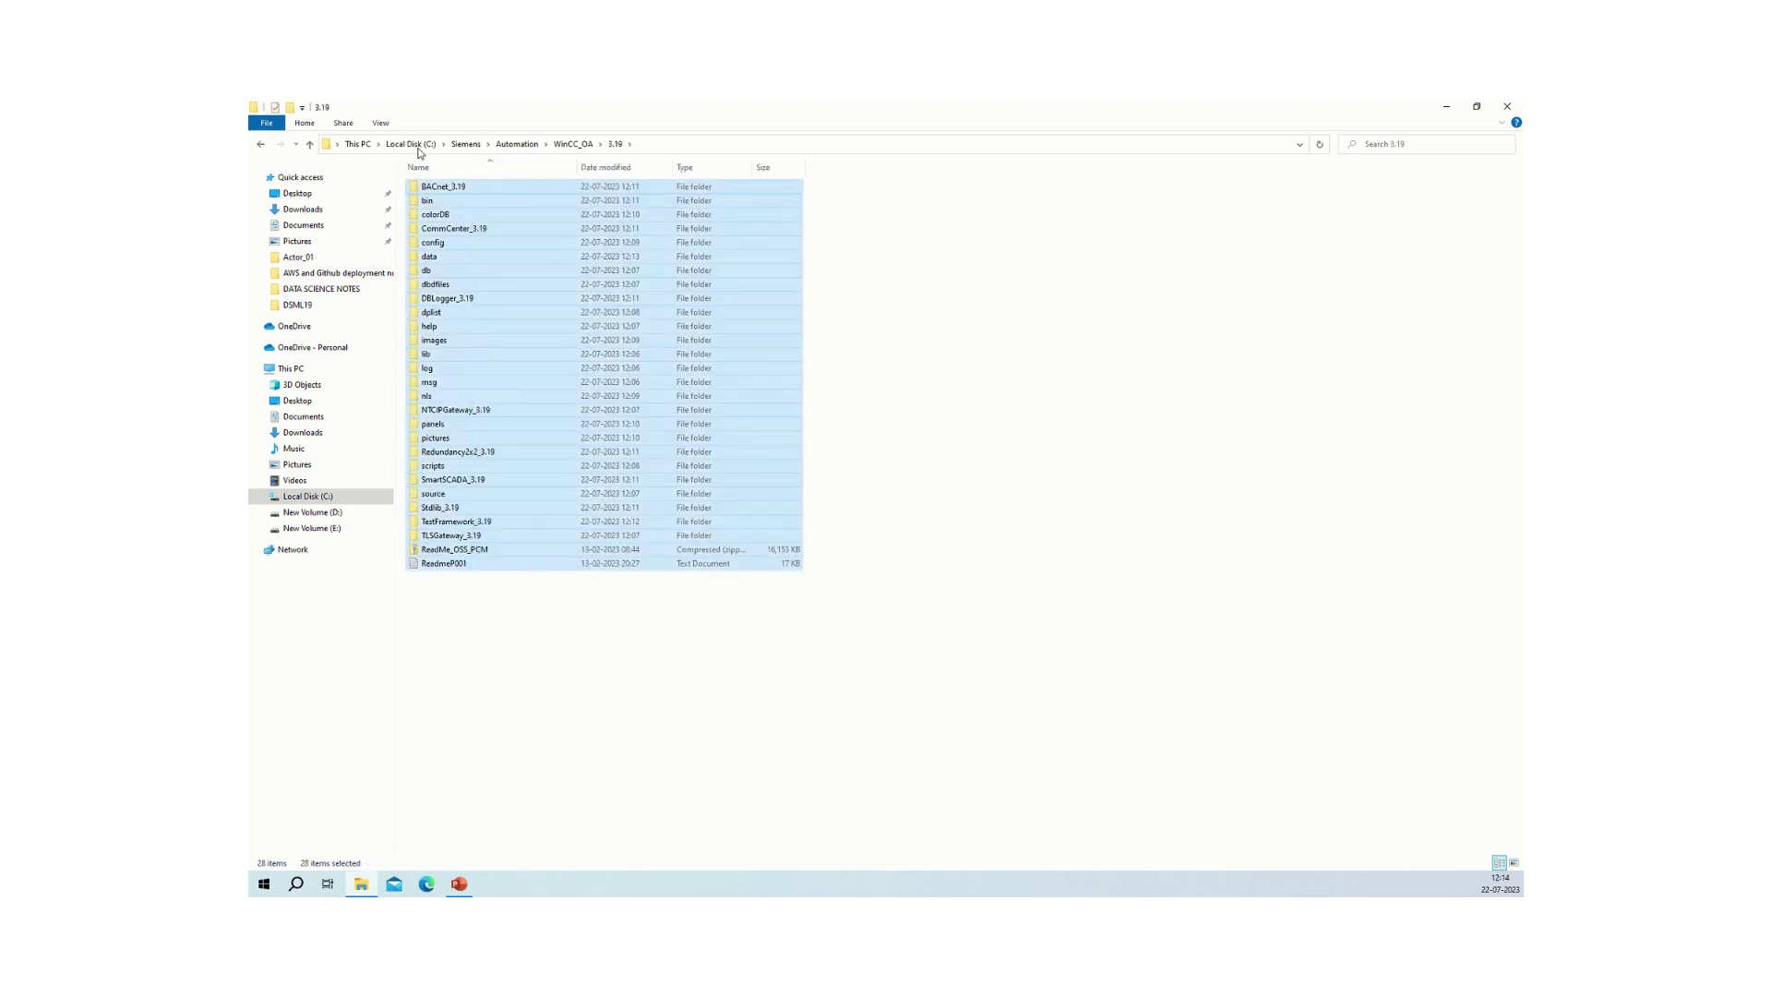
Check the example project folders in WinCC_OA_Proj on Local Disk (C:), and close the file window
click(417, 145)
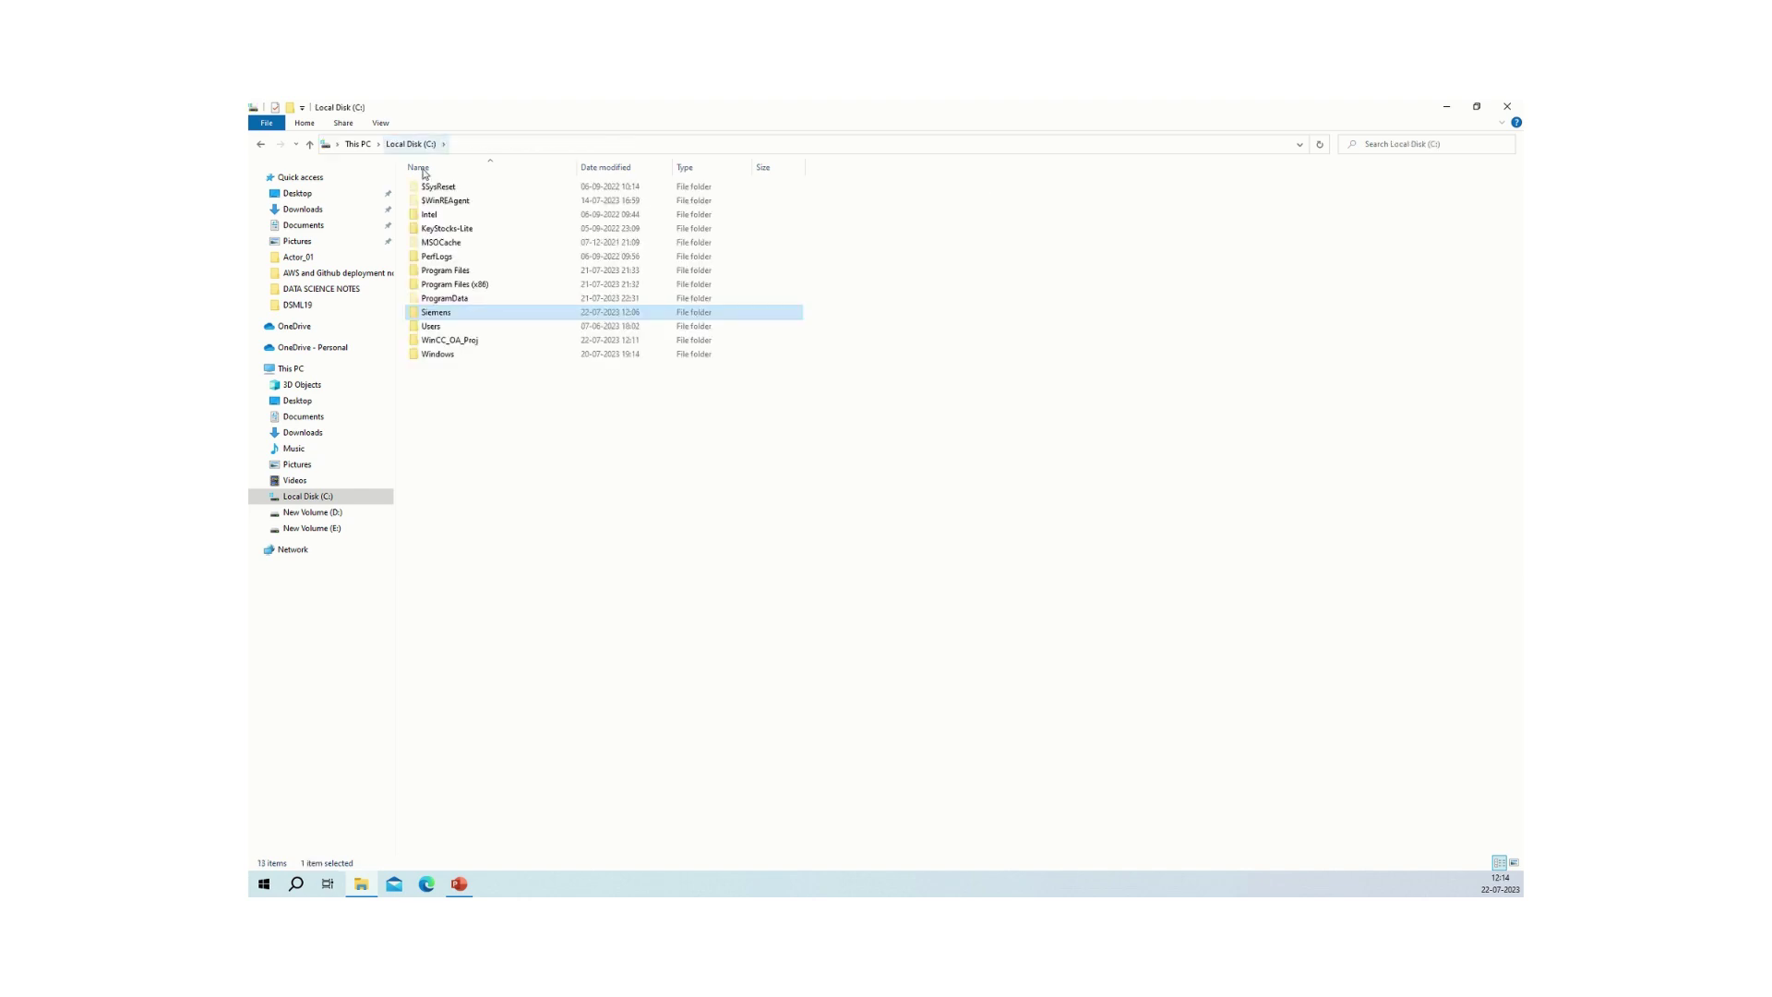
double_click(440, 341)
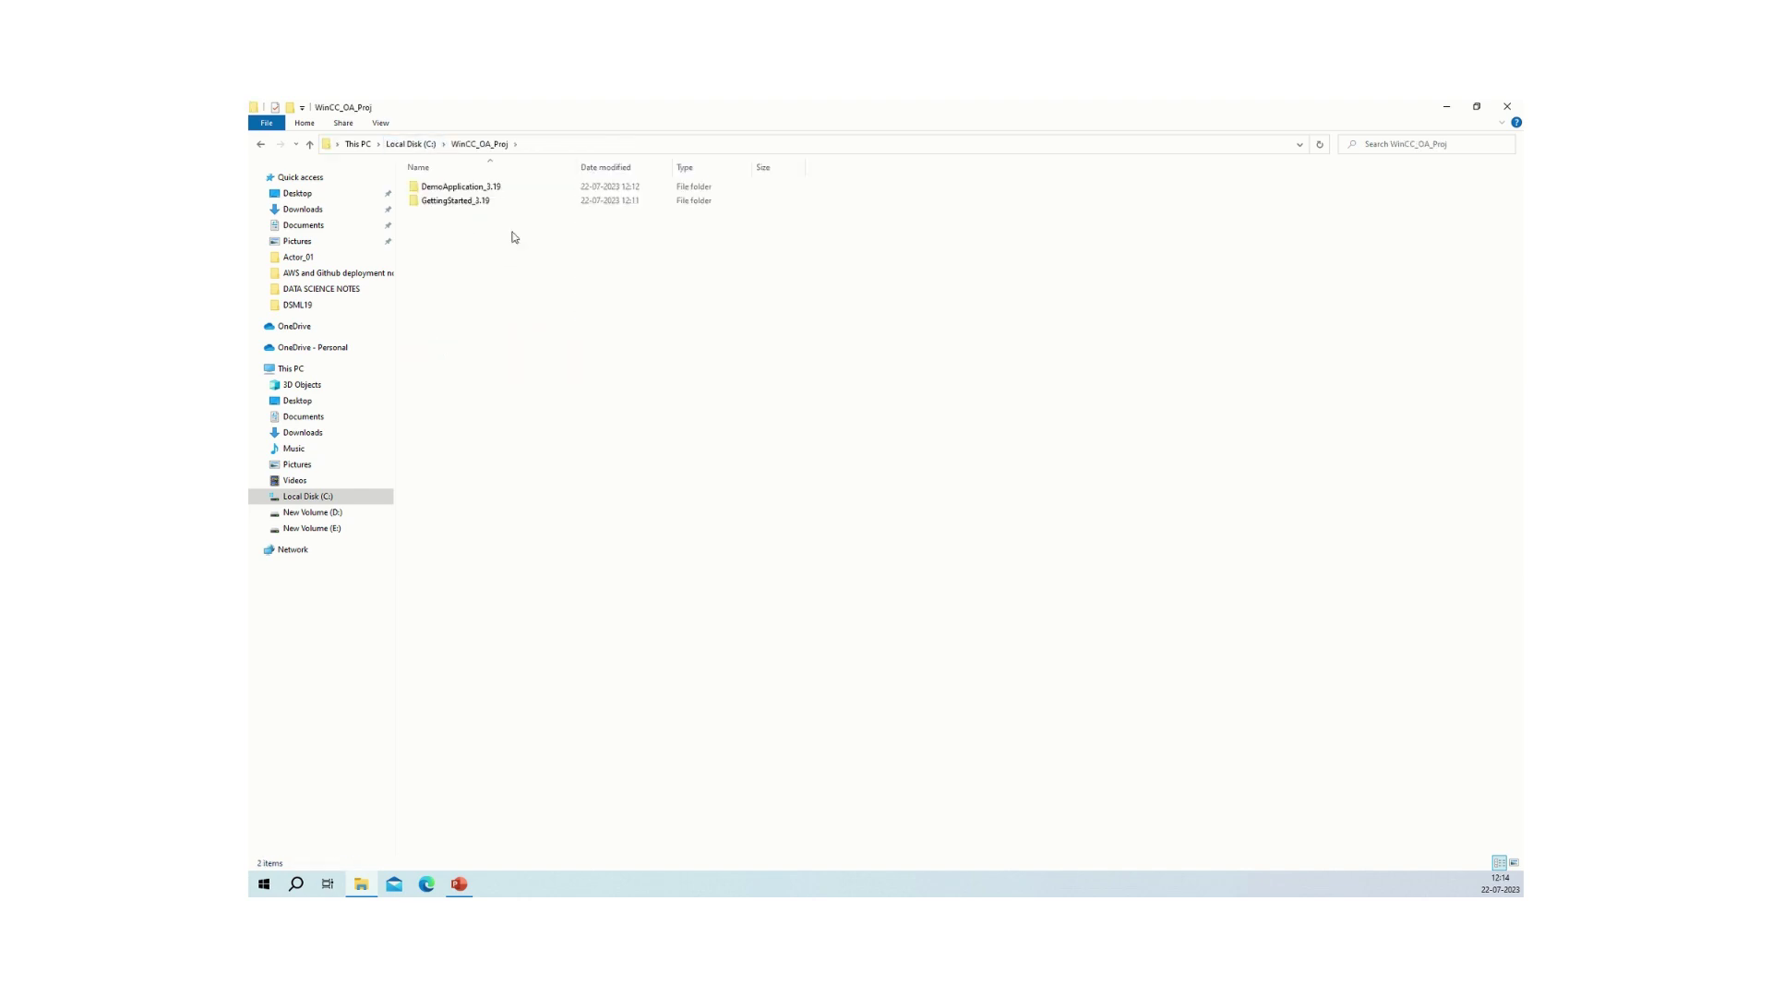
drag(744, 219, 416, 177)
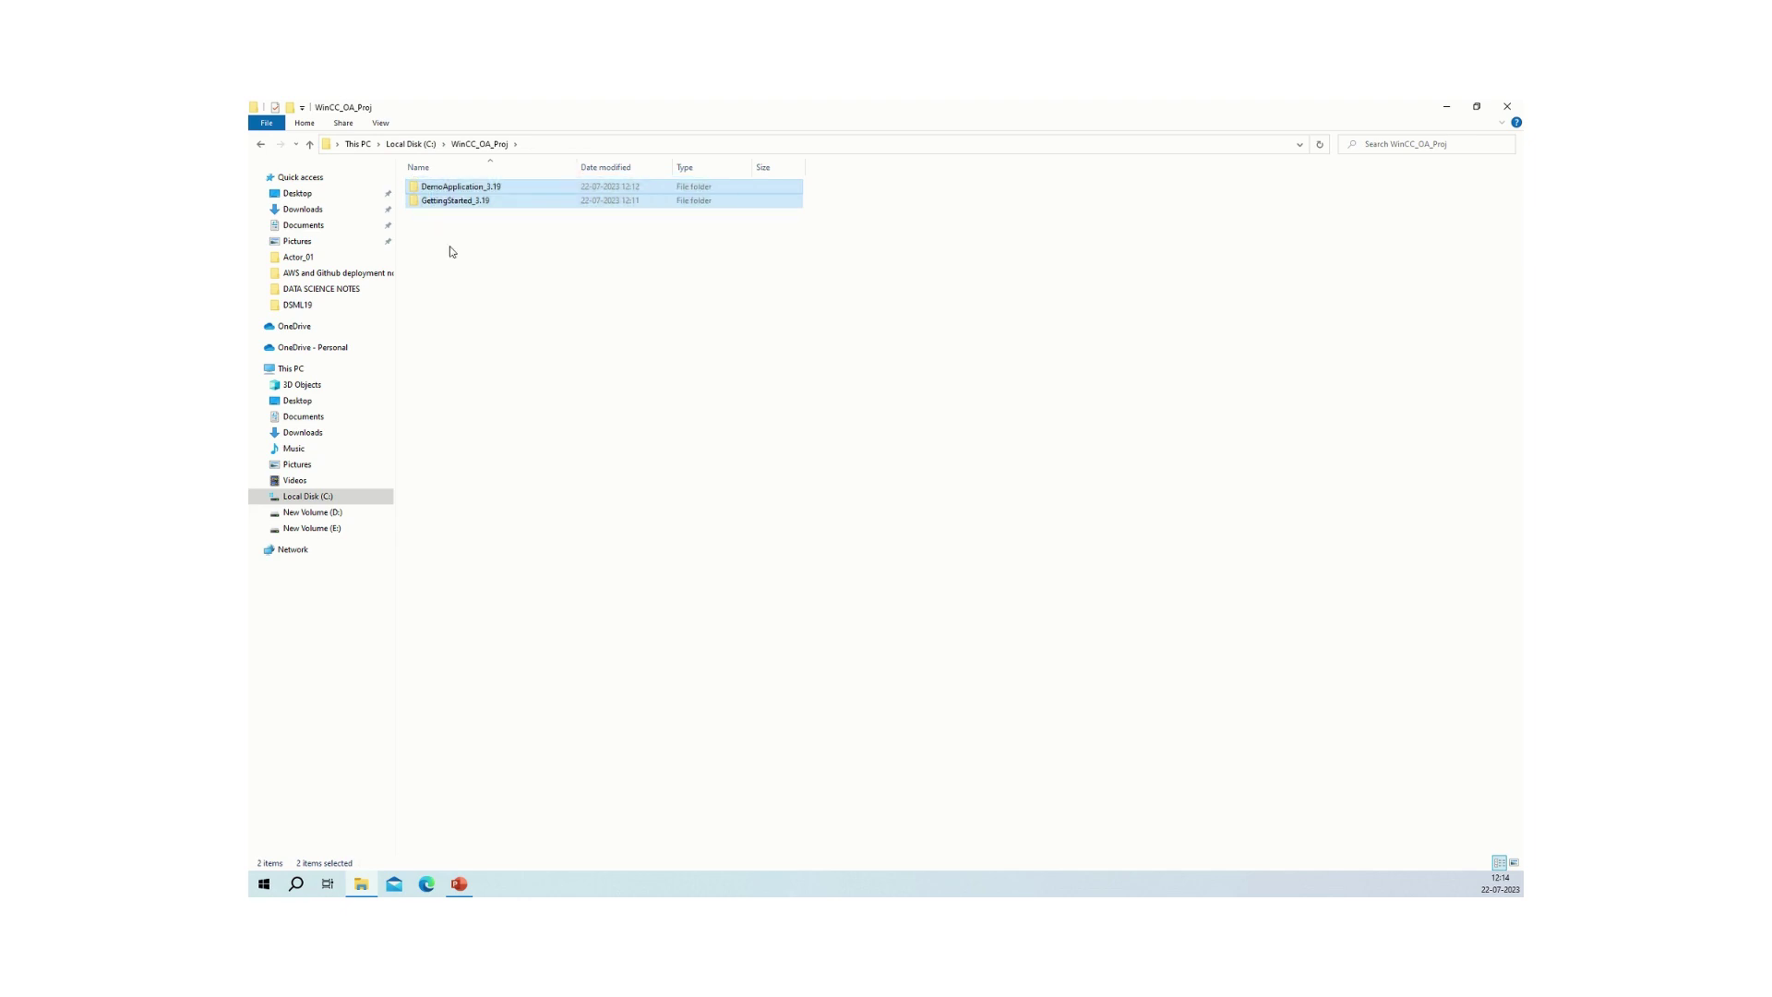
click(466, 260)
click(469, 189)
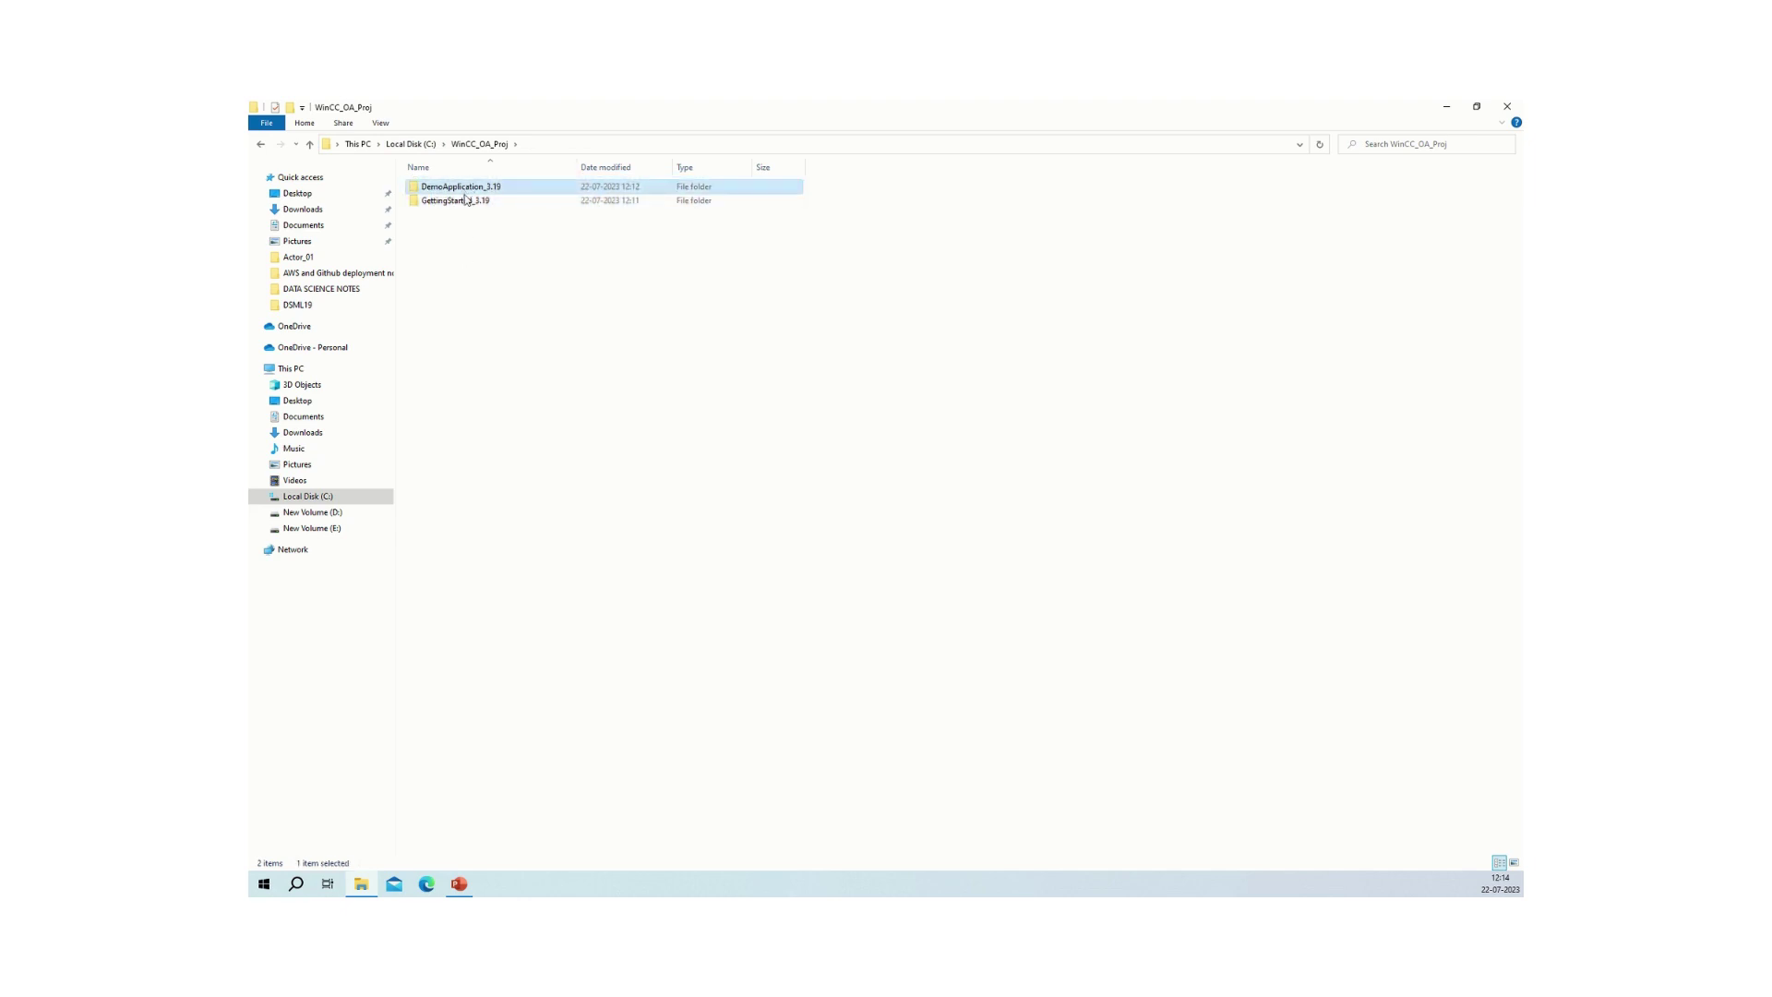
click(466, 202)
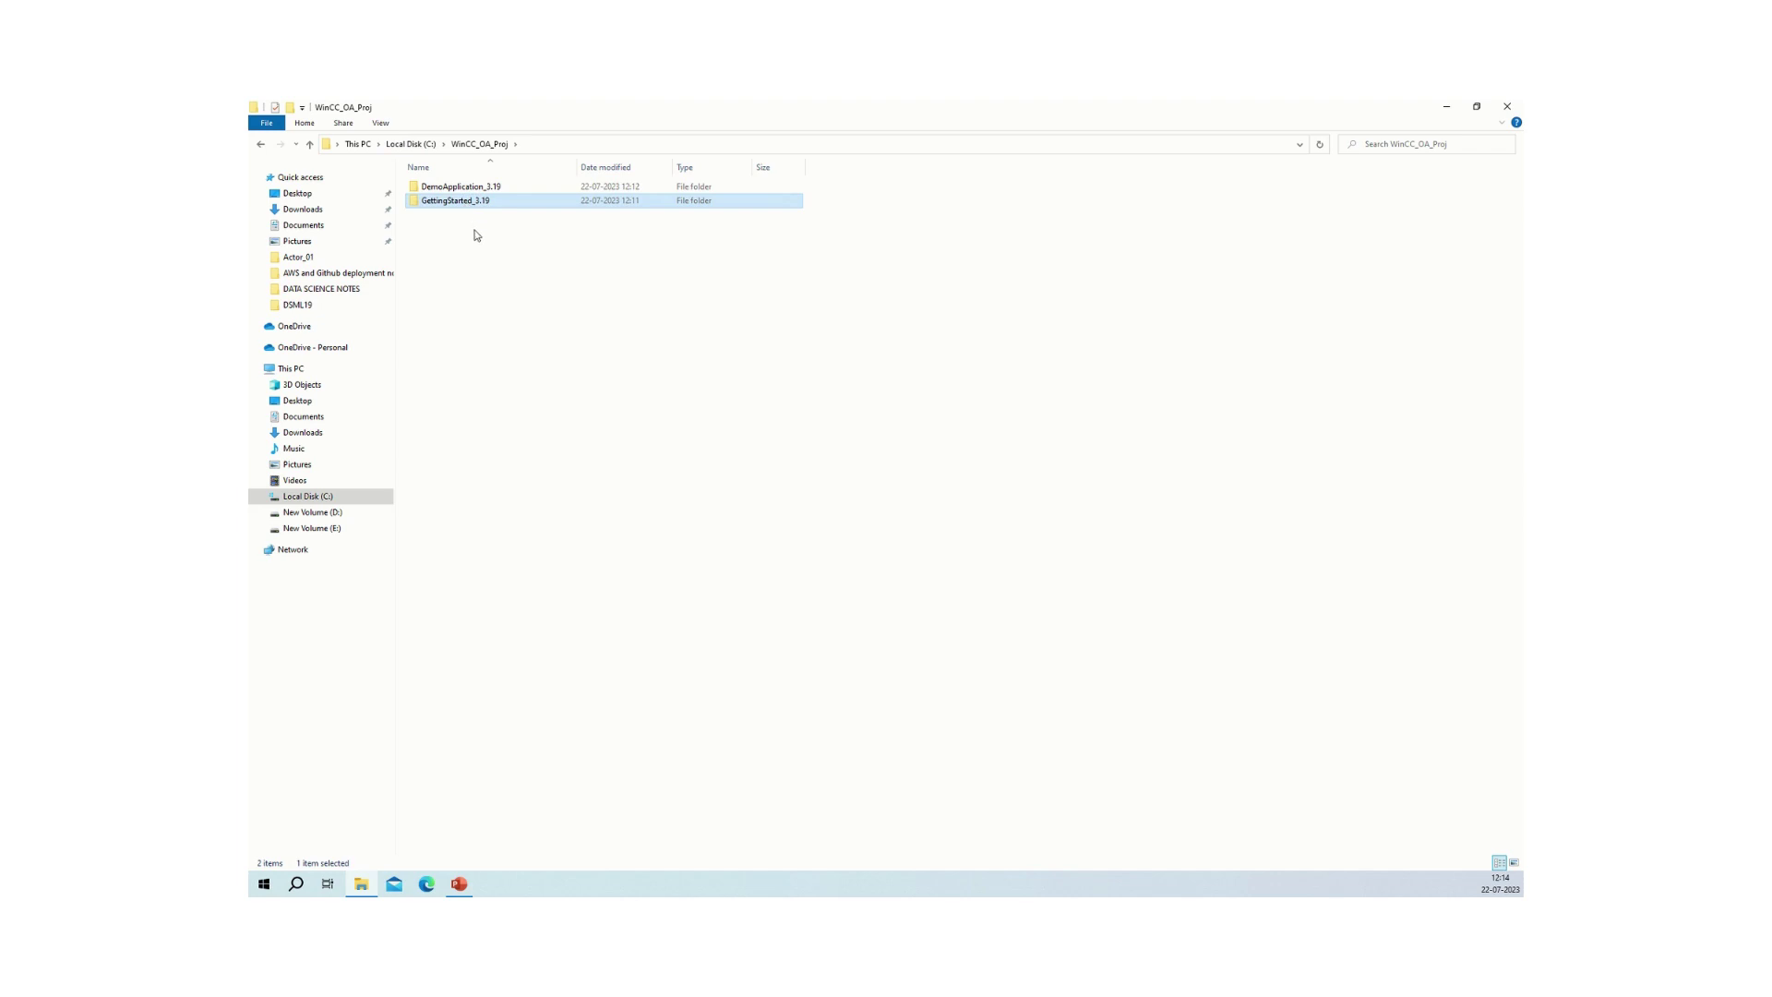
click(1509, 110)
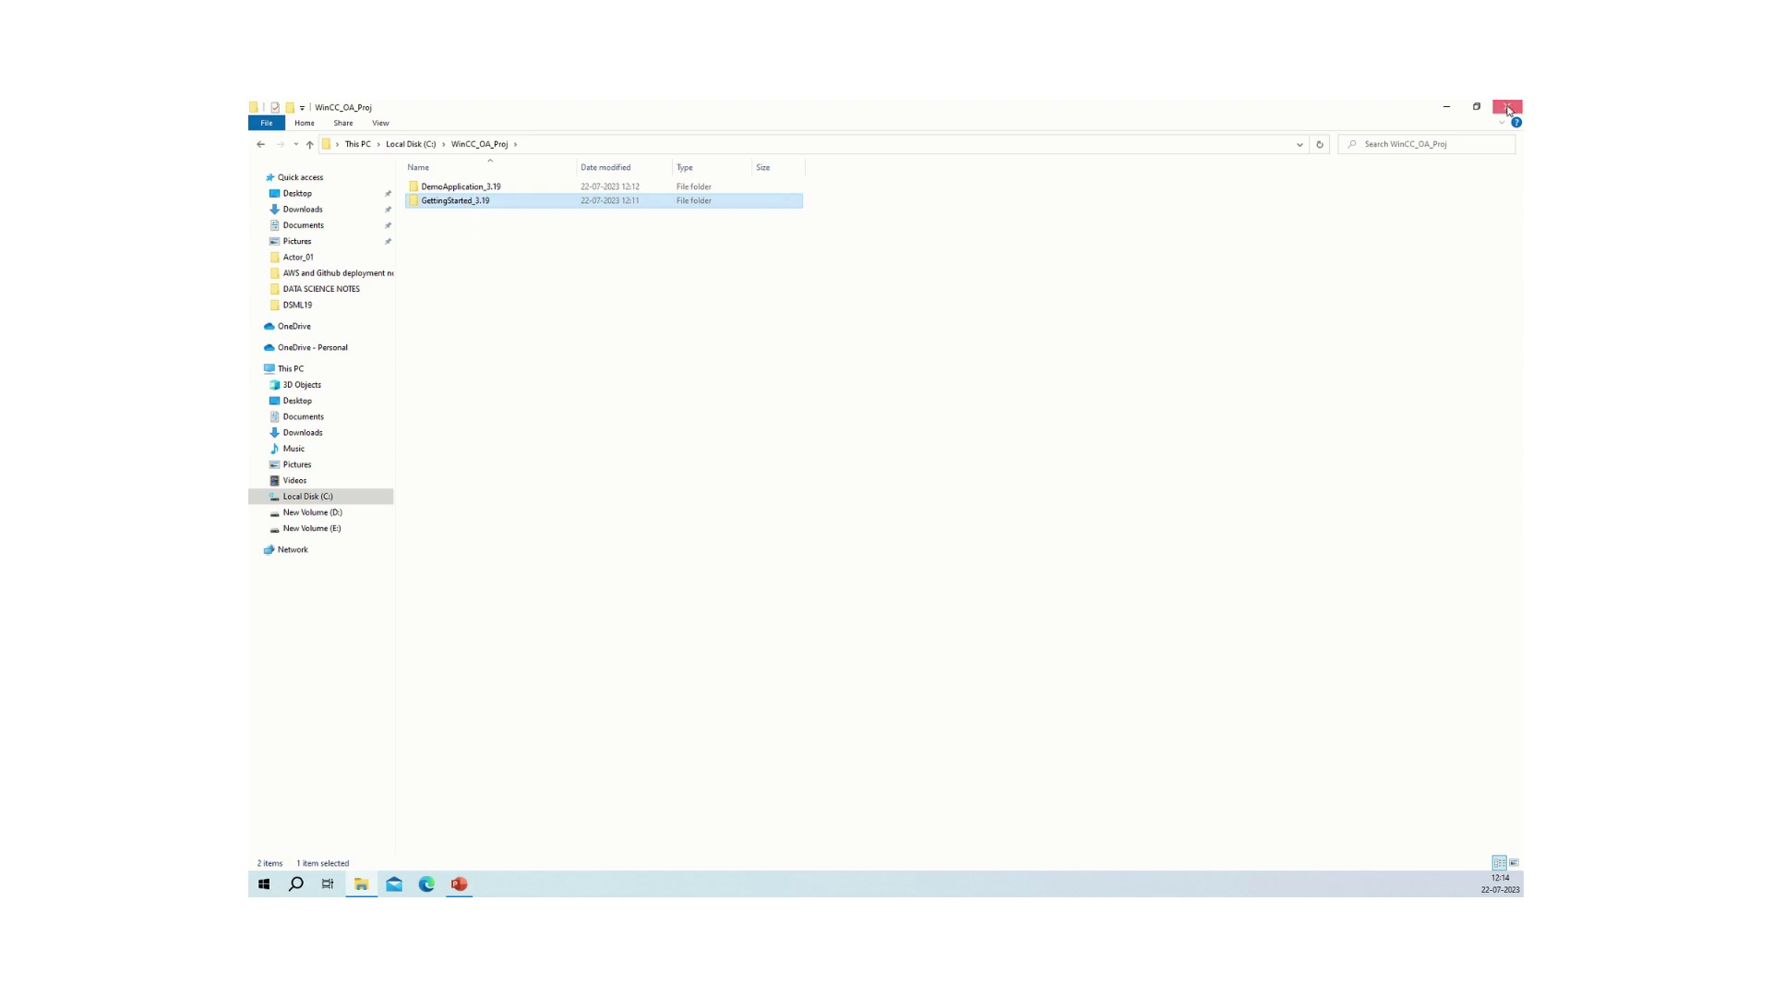